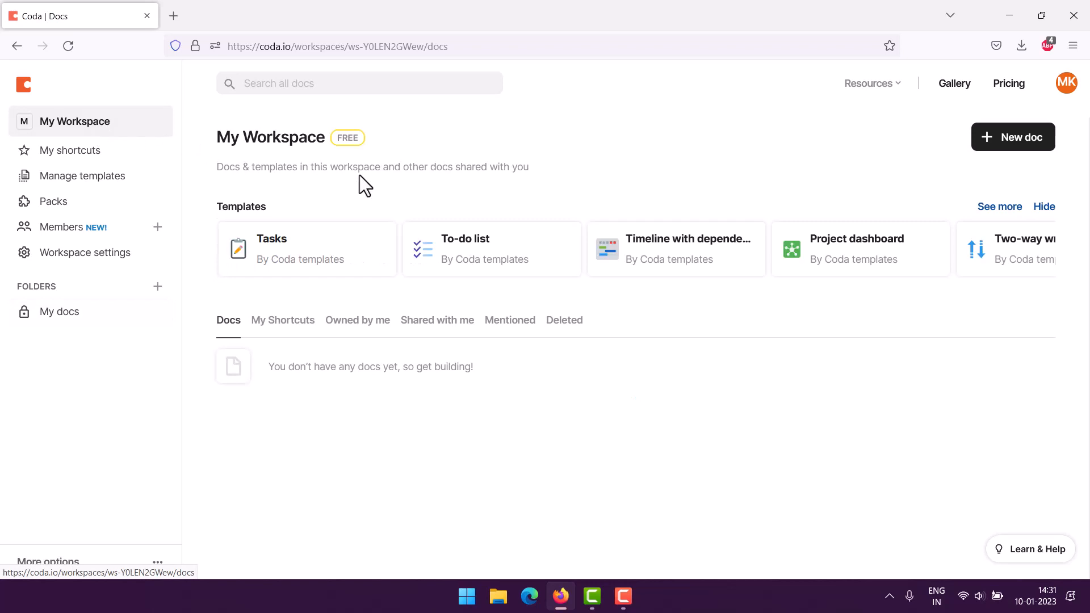
Step: Create a new blank doc and title it Work order form
{"action": "left_click", "coordinate": [1008, 148]}
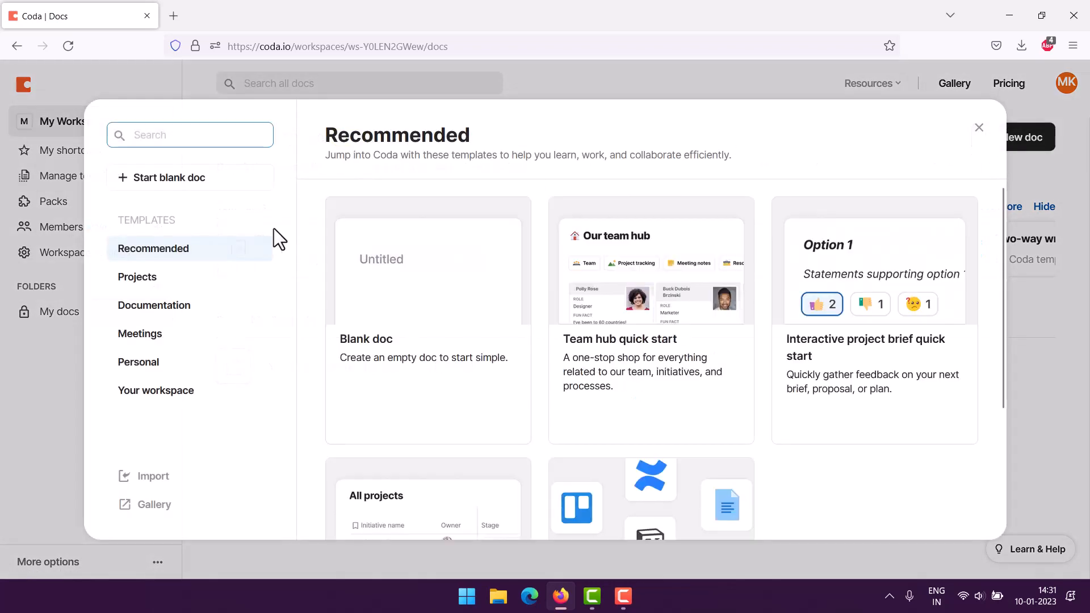
{"action": "left_click", "coordinate": [165, 189]}
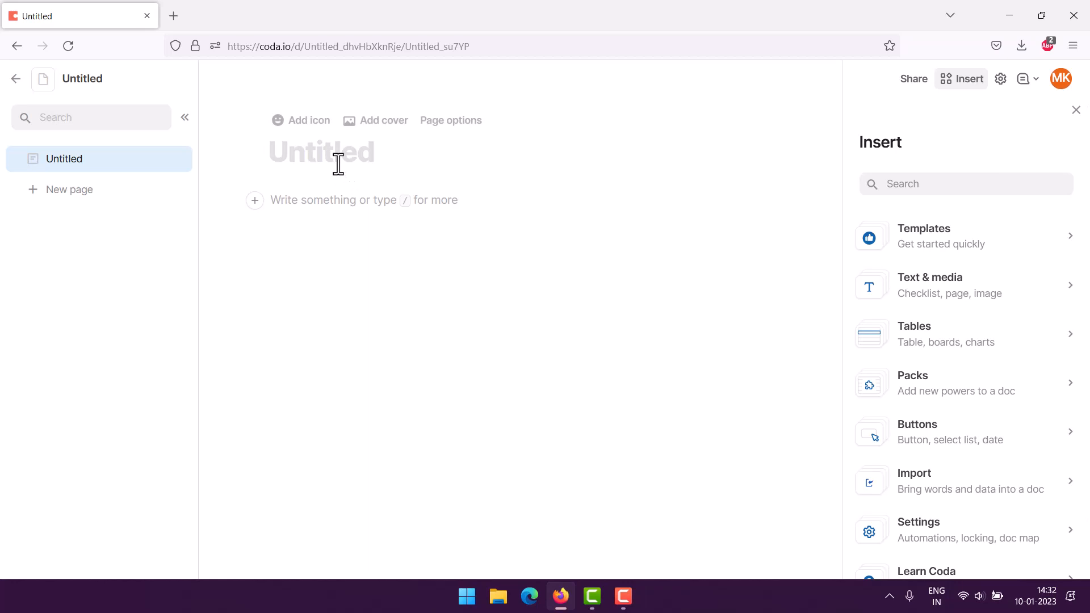
{"action": "type", "text": "Work or"}
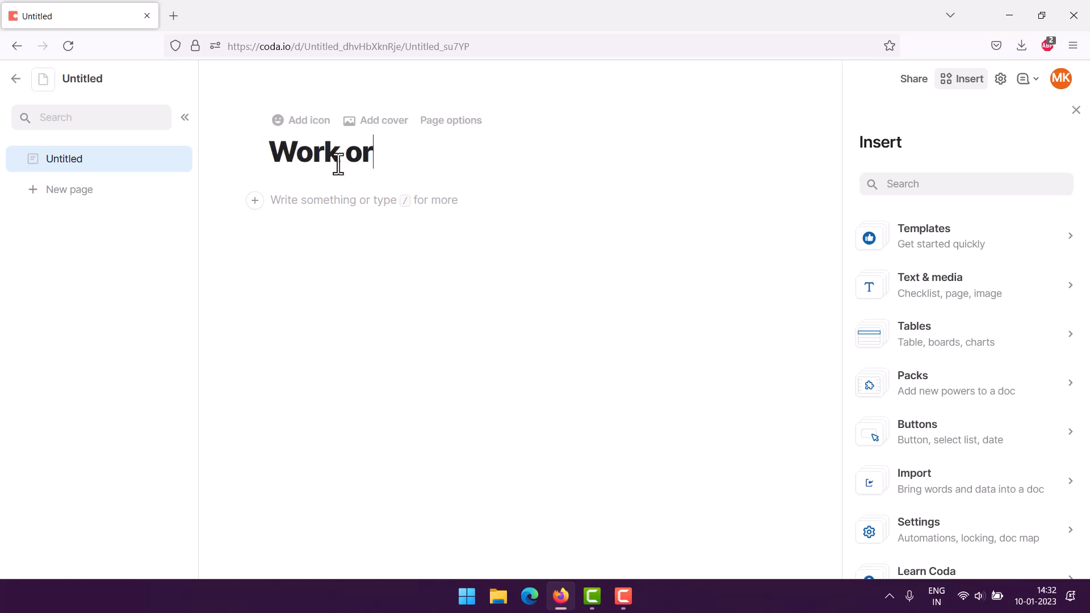
{"action": "type", "text": "der form"}
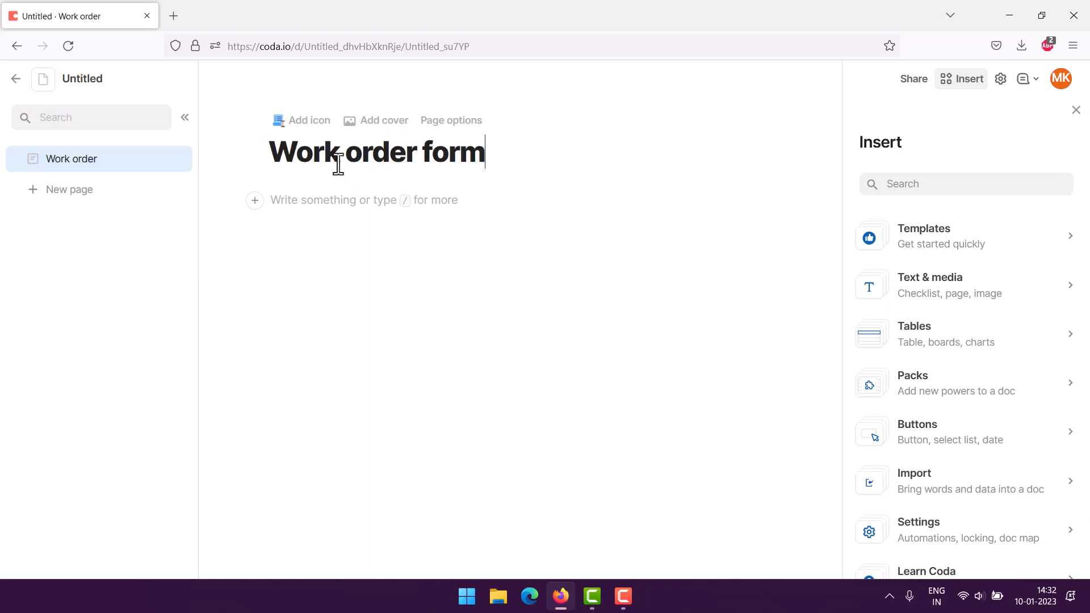
Step: Insert a table below the title using the slash command
{"action": "left_click", "coordinate": [316, 206]}
{"action": "type", "text": "/"}
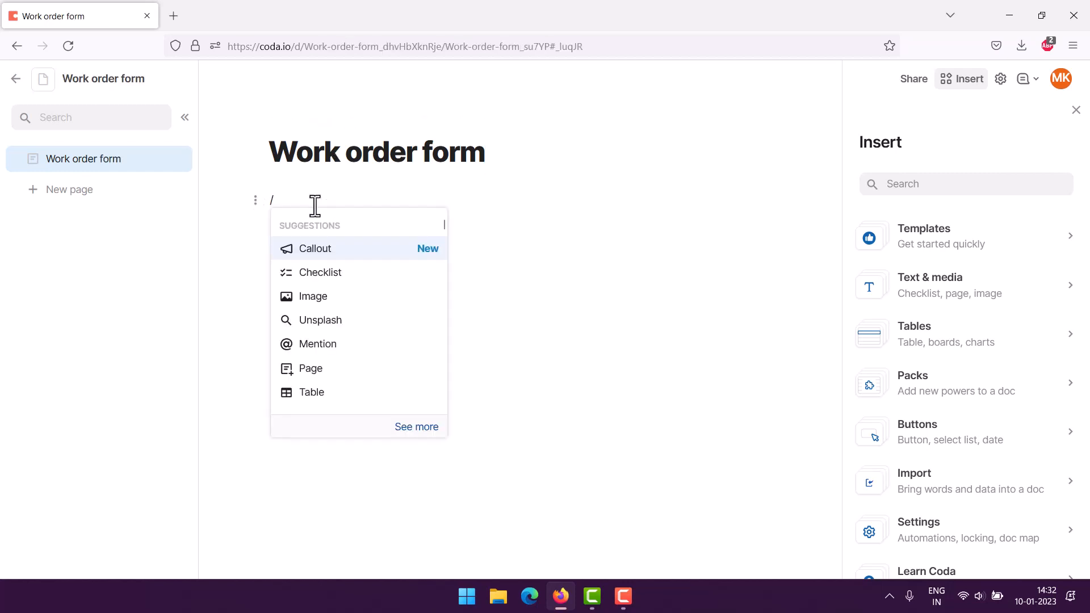
{"action": "left_click", "coordinate": [304, 393]}
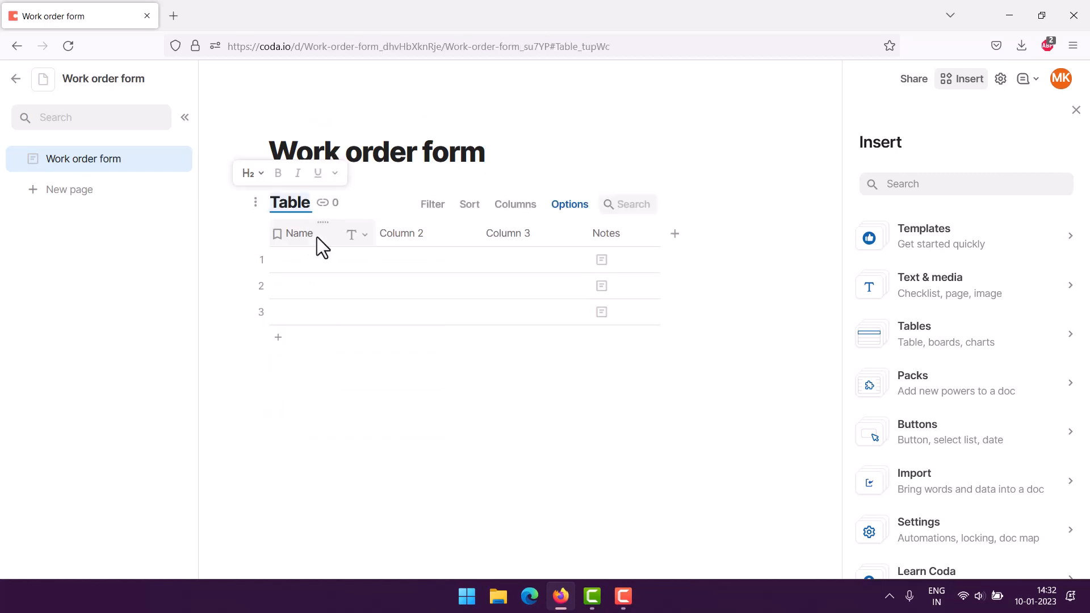
Step: Rename the first column to Job ID and set its column type to Number
{"action": "left_click", "coordinate": [321, 236]}
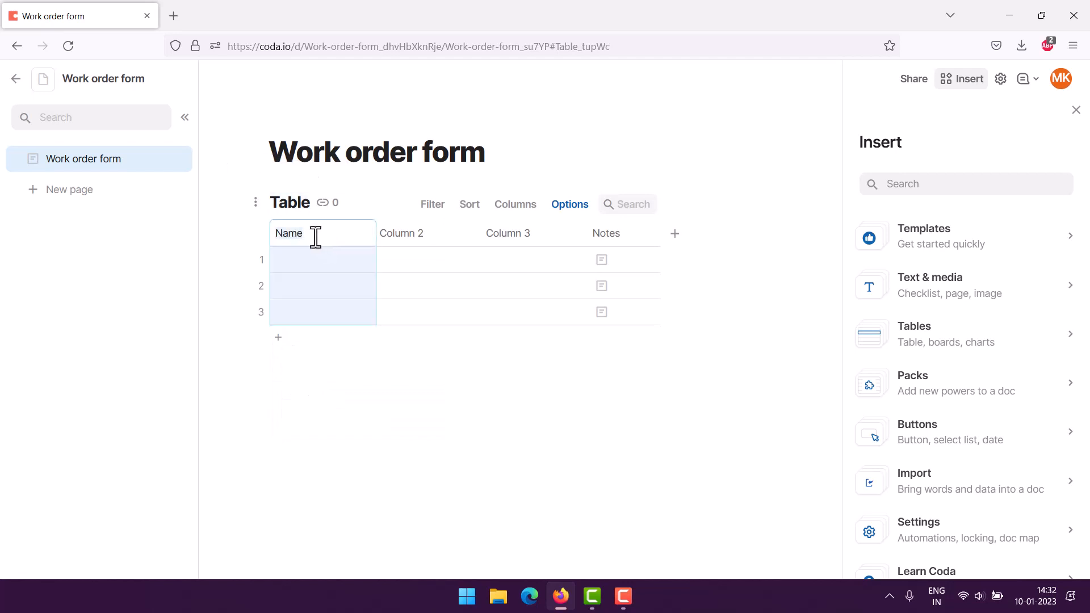
{"action": "type", "text": "Job ID"}
{"action": "left_click", "coordinate": [217, 236]}
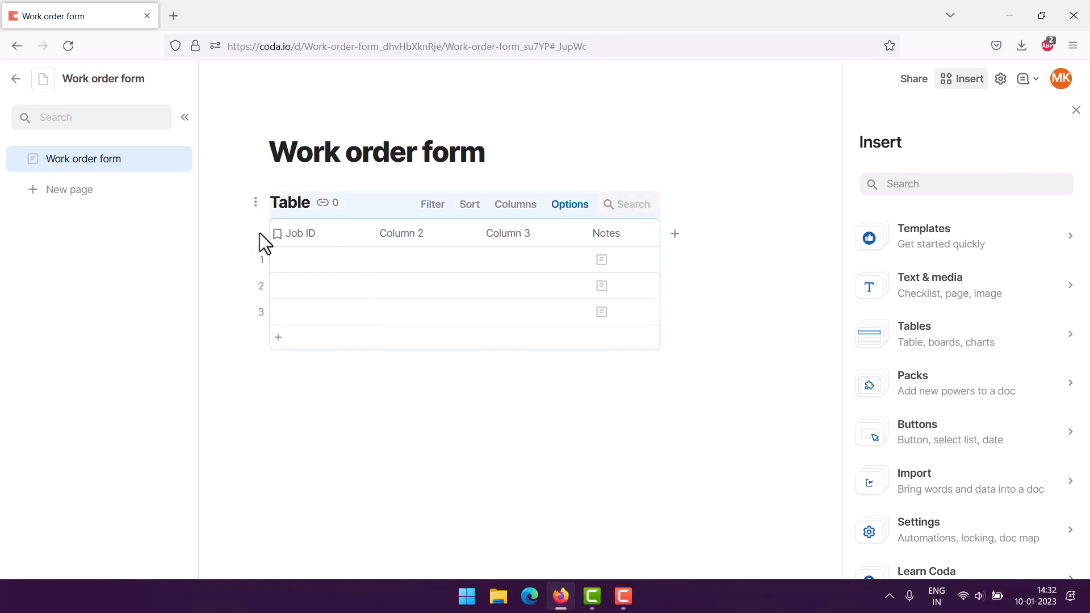
{"action": "left_click", "coordinate": [364, 235]}
{"action": "mouse_move", "coordinate": [392, 263]}
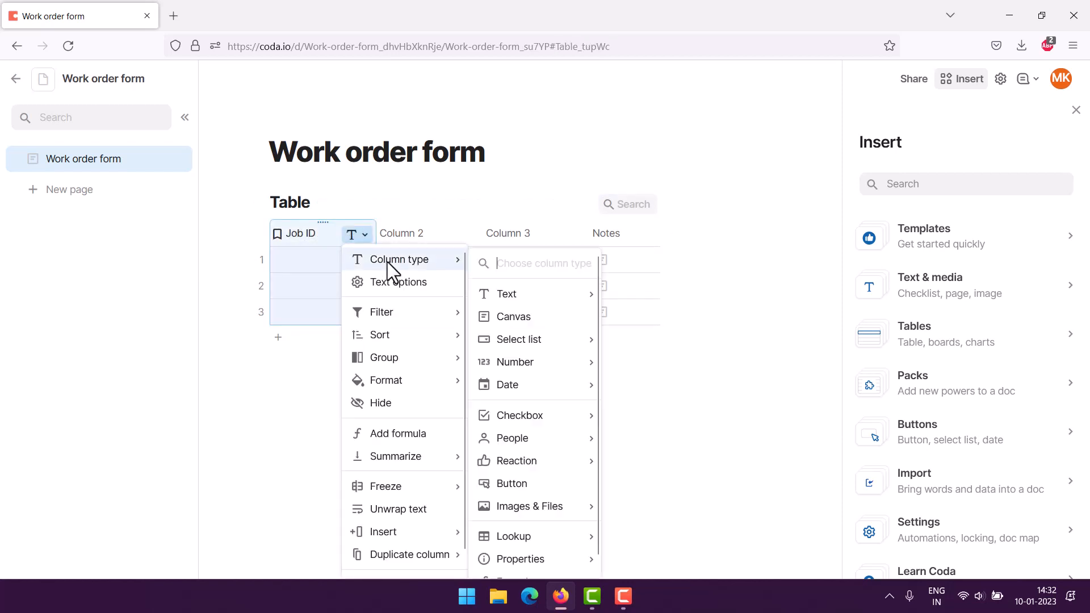
{"action": "mouse_move", "coordinate": [492, 362]}
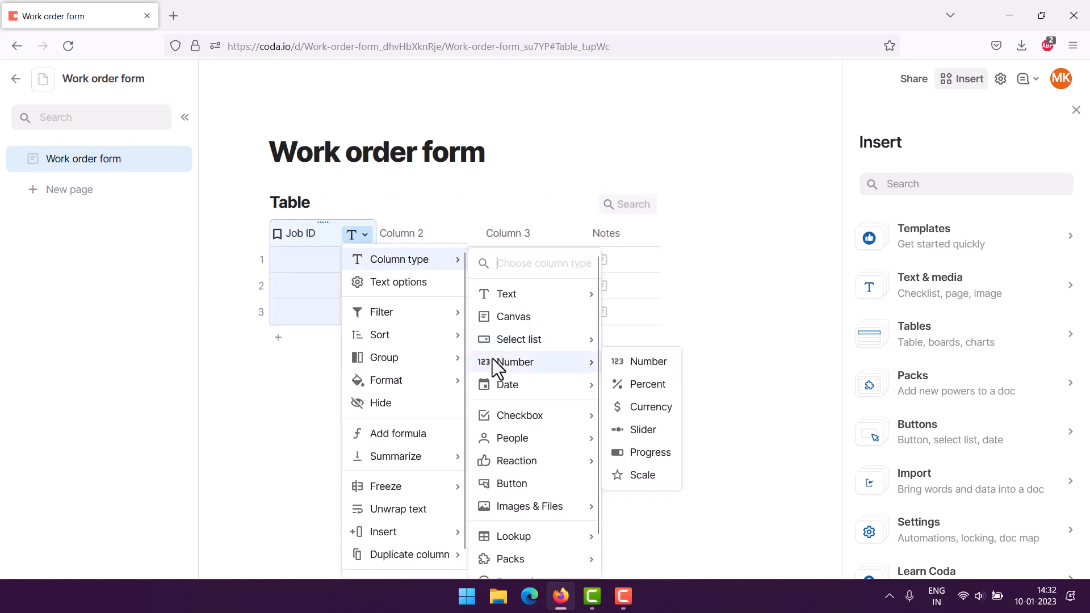
{"action": "left_click", "coordinate": [637, 365]}
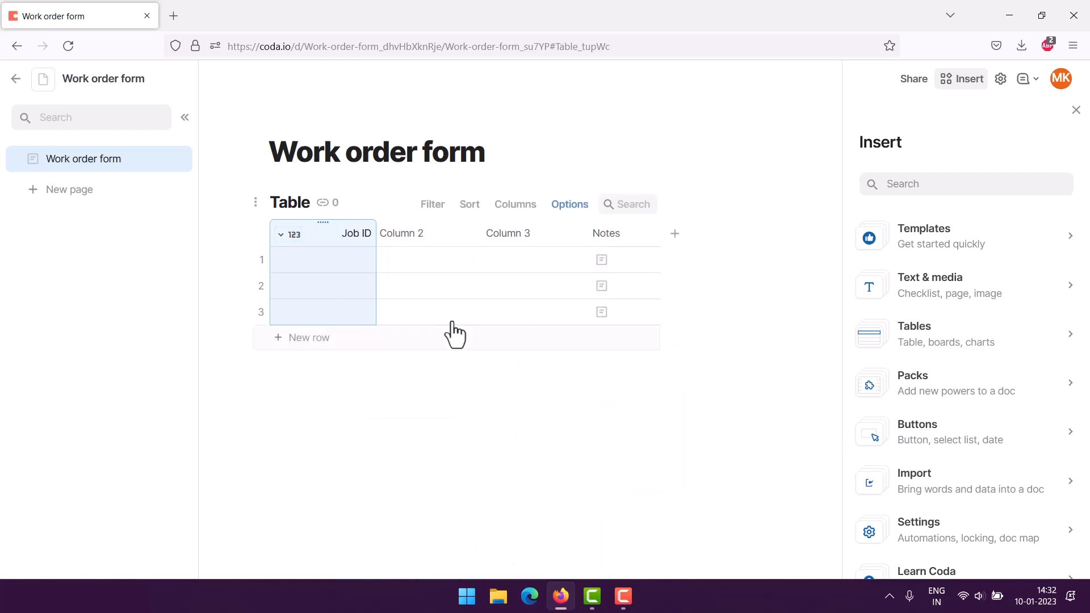
Step: Rename the second column to Item Description
{"action": "left_click", "coordinate": [419, 242]}
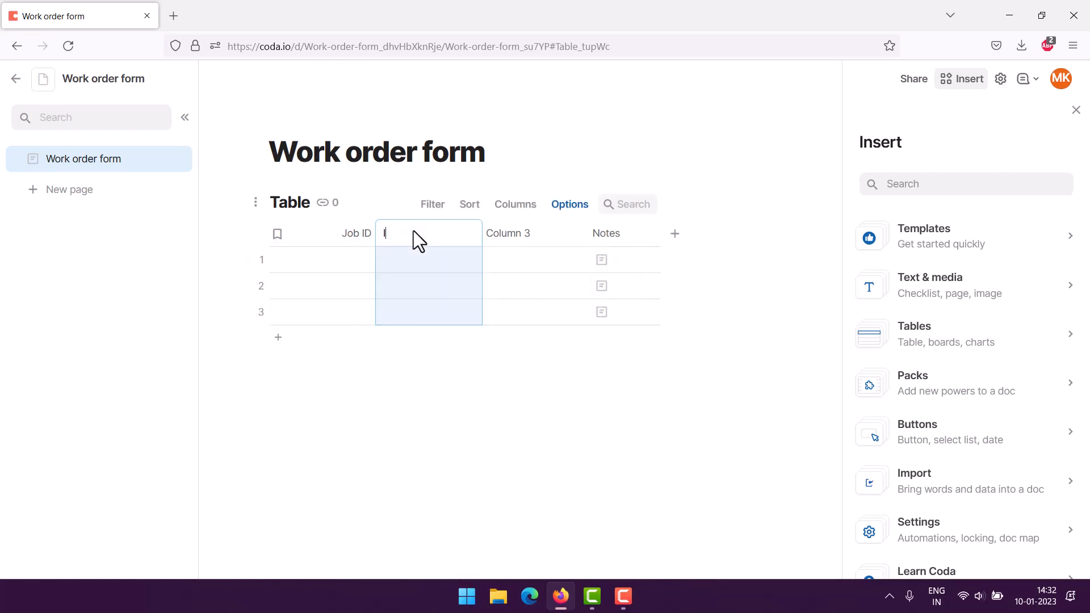
{"action": "type", "text": "Item Description"}
{"action": "left_click", "coordinate": [217, 267]}
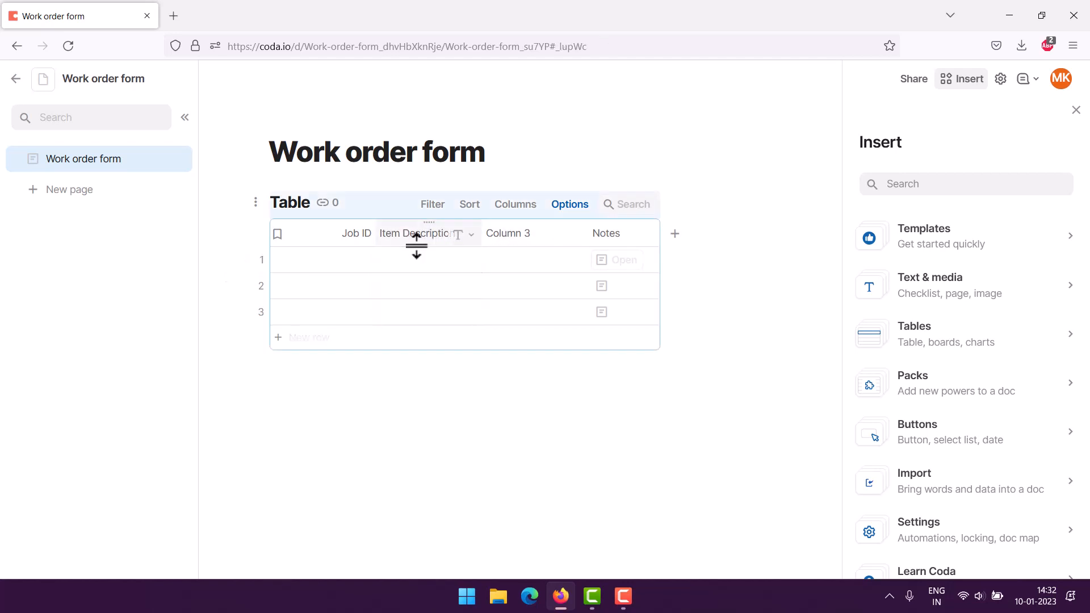
Step: Rename the third column to Quantity and set its column type to Number
{"action": "left_click", "coordinate": [517, 234]}
{"action": "left_click", "coordinate": [518, 235]}
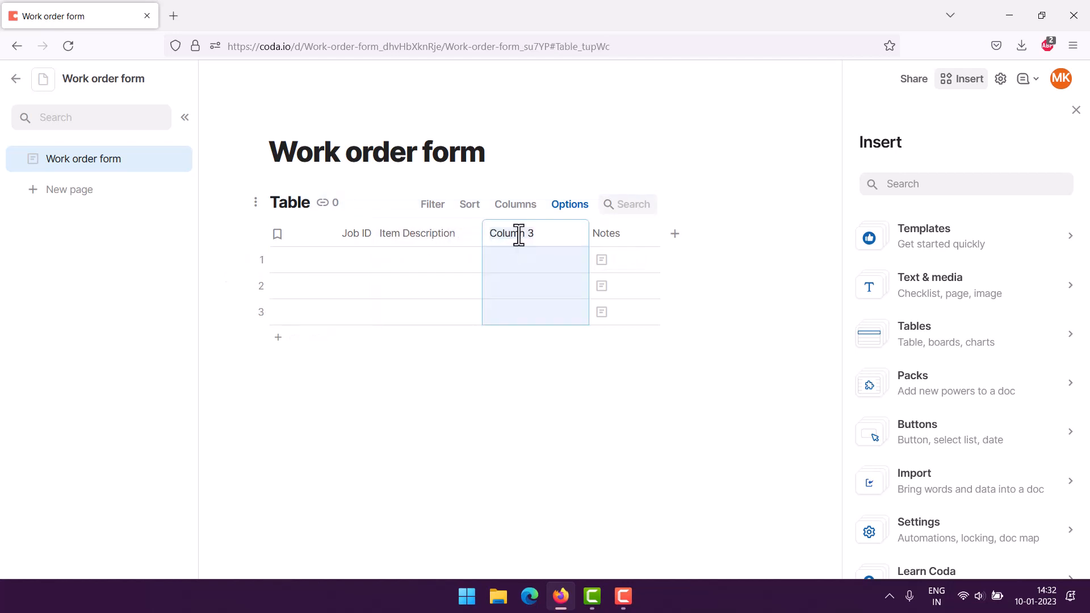
{"action": "type", "text": "Quantity"}
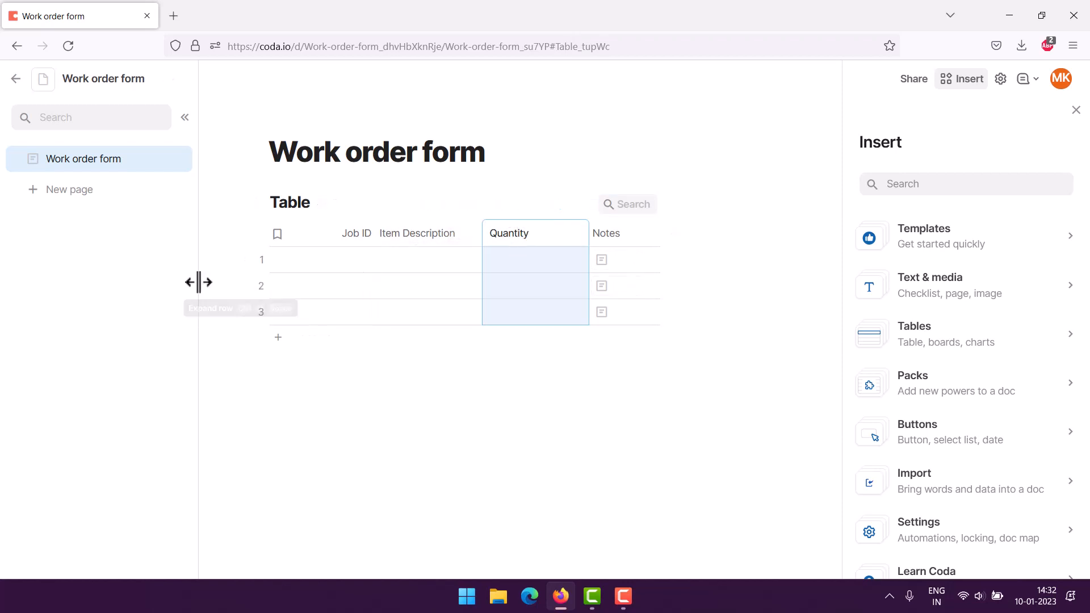
{"action": "left_click", "coordinate": [215, 267]}
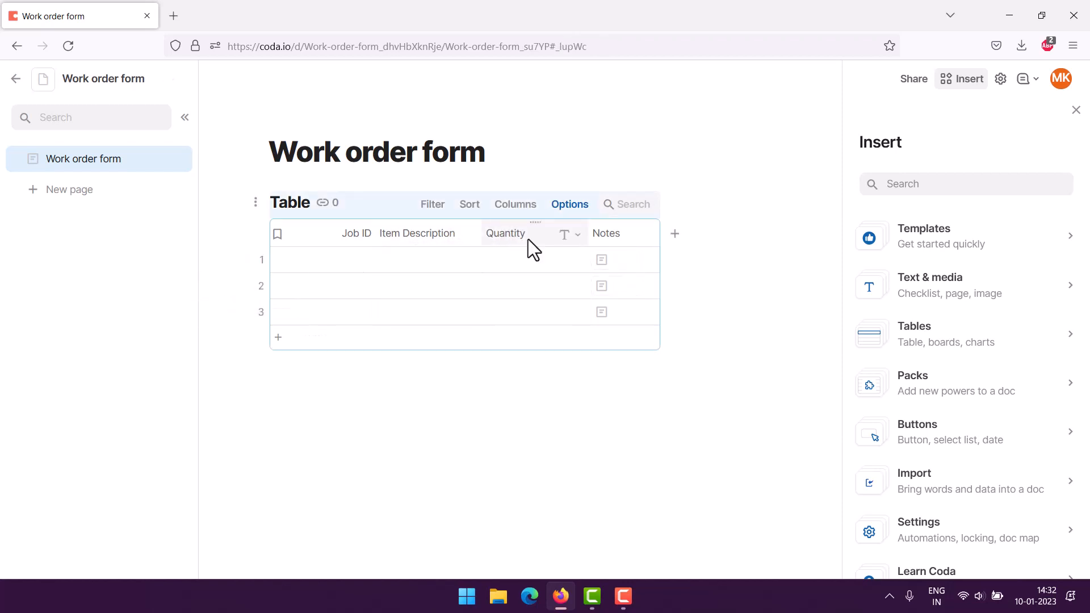
{"action": "left_click", "coordinate": [578, 236]}
{"action": "mouse_move", "coordinate": [589, 261]}
{"action": "mouse_move", "coordinate": [759, 362]}
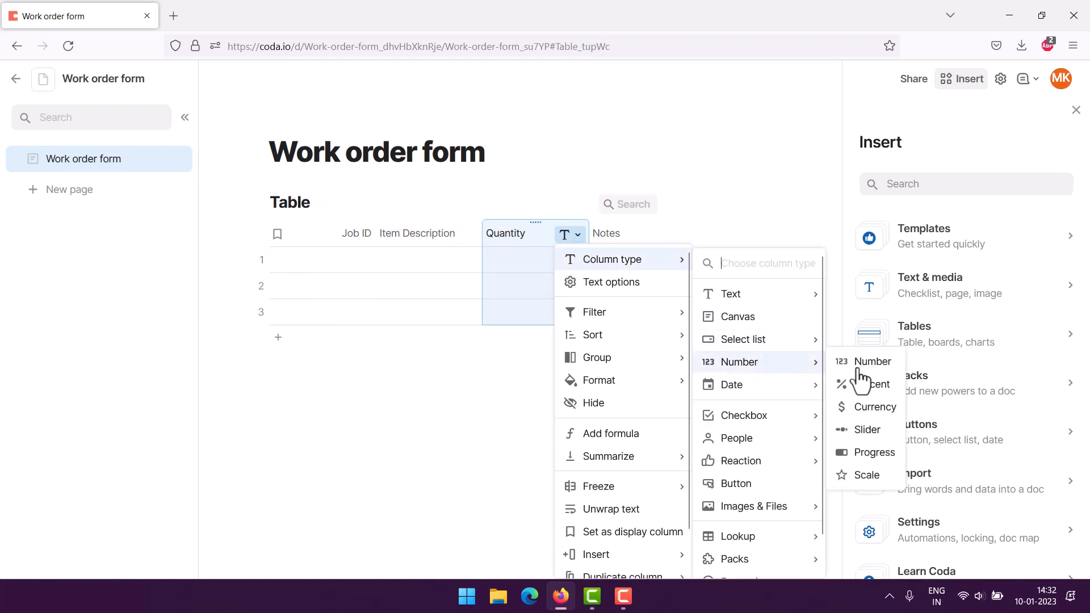
{"action": "left_click", "coordinate": [862, 366]}
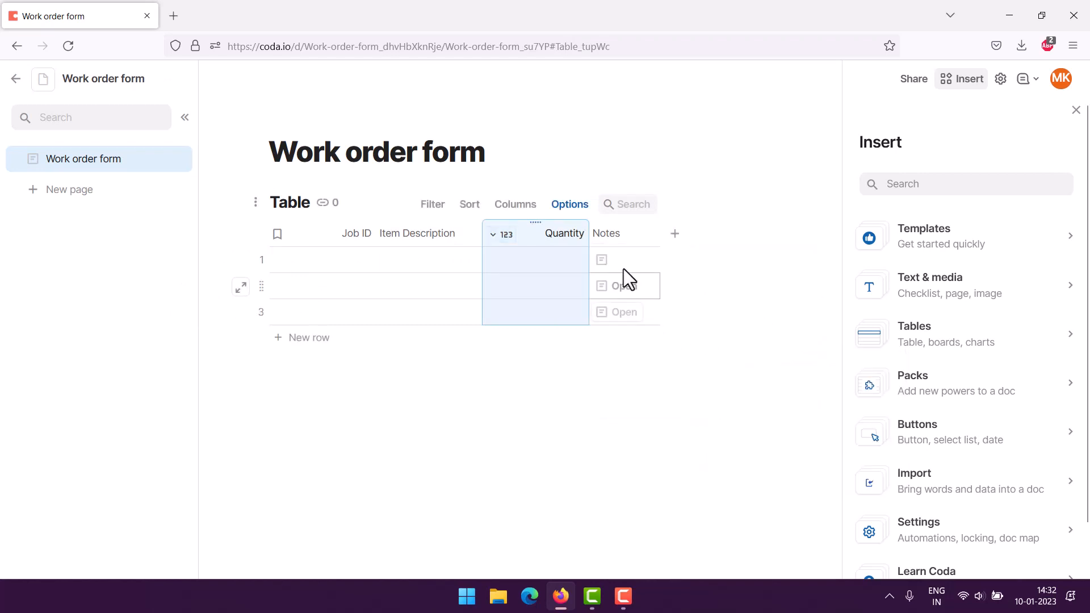
Step: Rename the Notes column to Price and set its column type to Number
{"action": "left_click", "coordinate": [612, 233]}
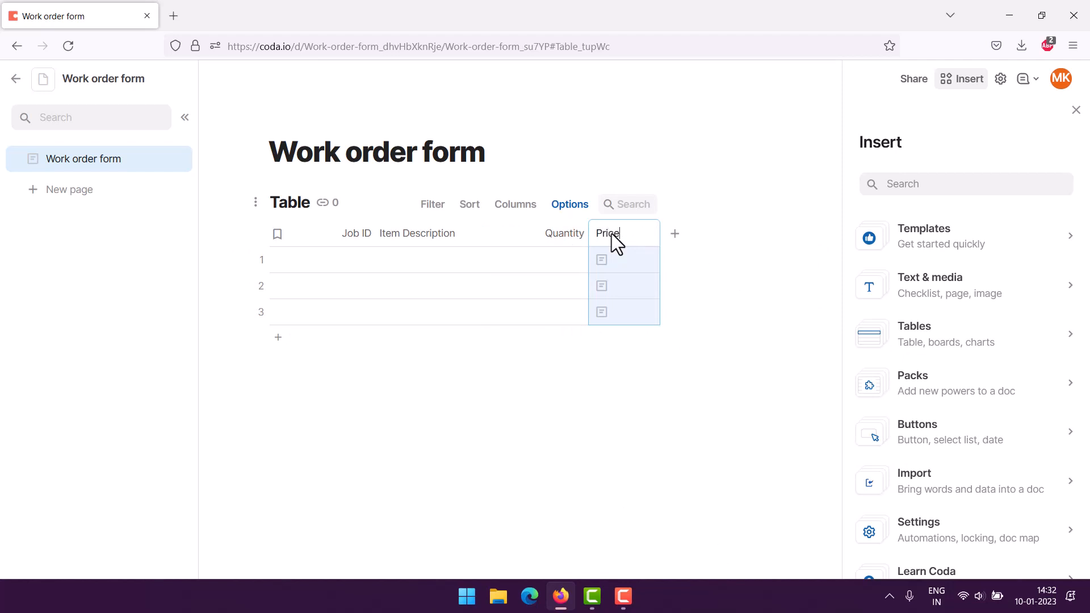
{"action": "left_click", "coordinate": [194, 286]}
{"action": "left_click", "coordinate": [646, 235]}
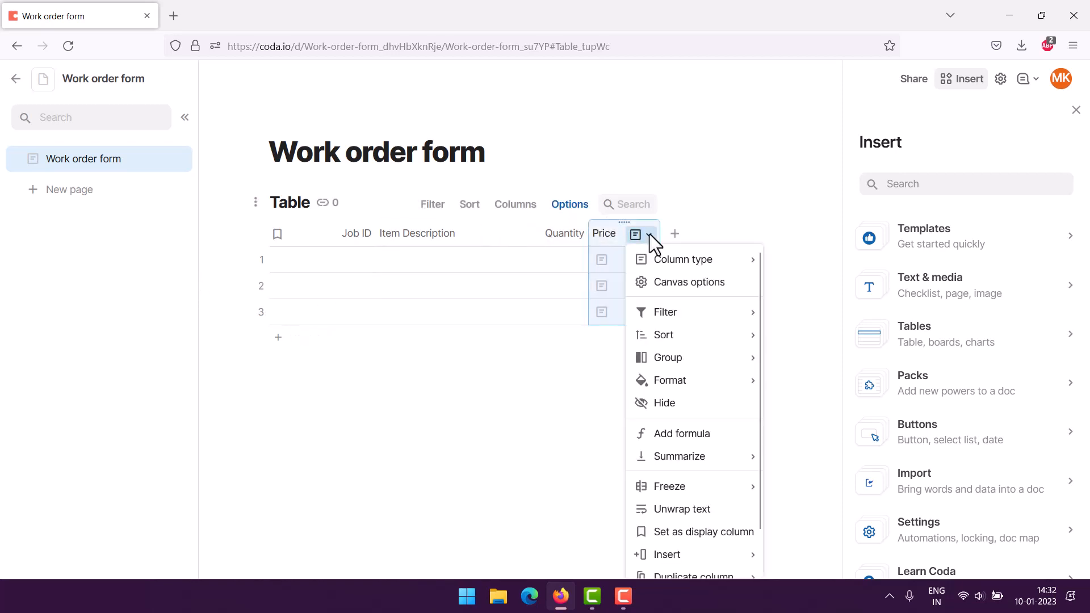
{"action": "mouse_move", "coordinate": [670, 260]}
{"action": "mouse_move", "coordinate": [805, 363]}
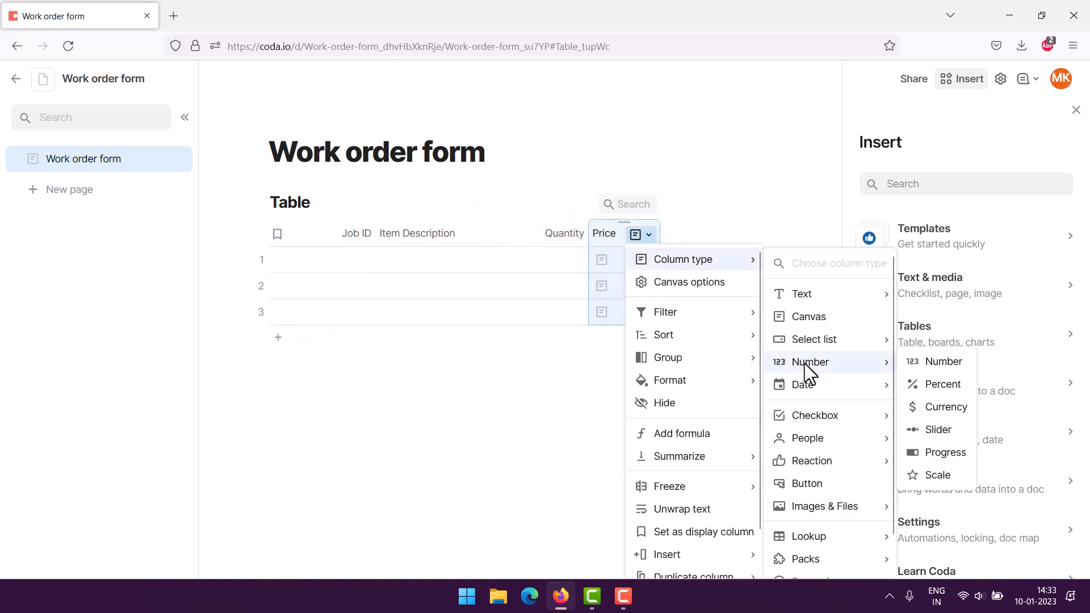
{"action": "left_click", "coordinate": [944, 362]}
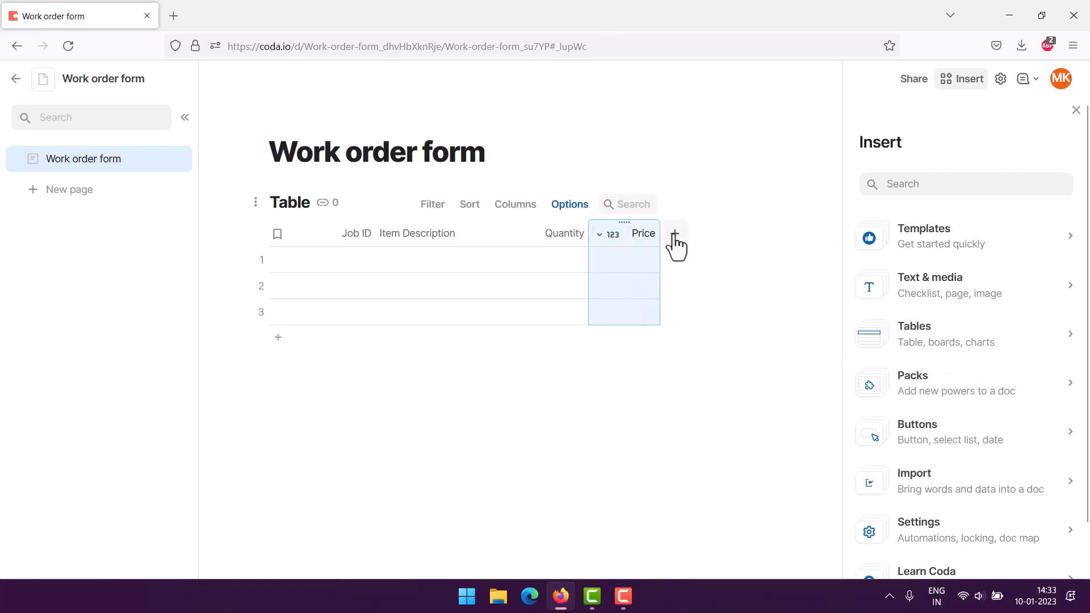
Step: Add a new column at the end and name it Total
{"action": "left_click", "coordinate": [675, 233]}
{"action": "left_click", "coordinate": [685, 237]}
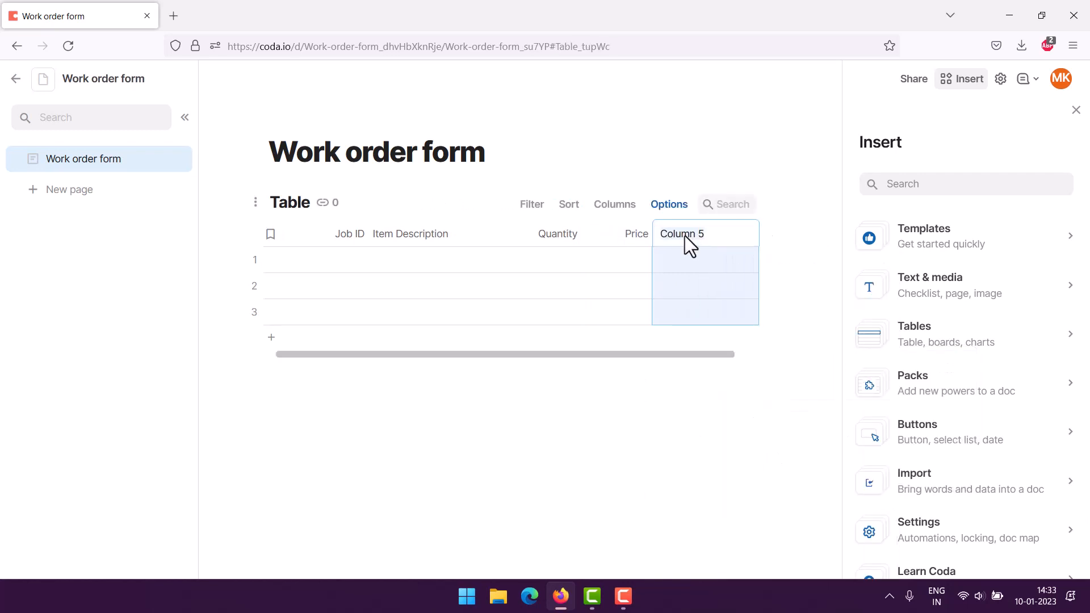
{"action": "type", "text": "Total"}
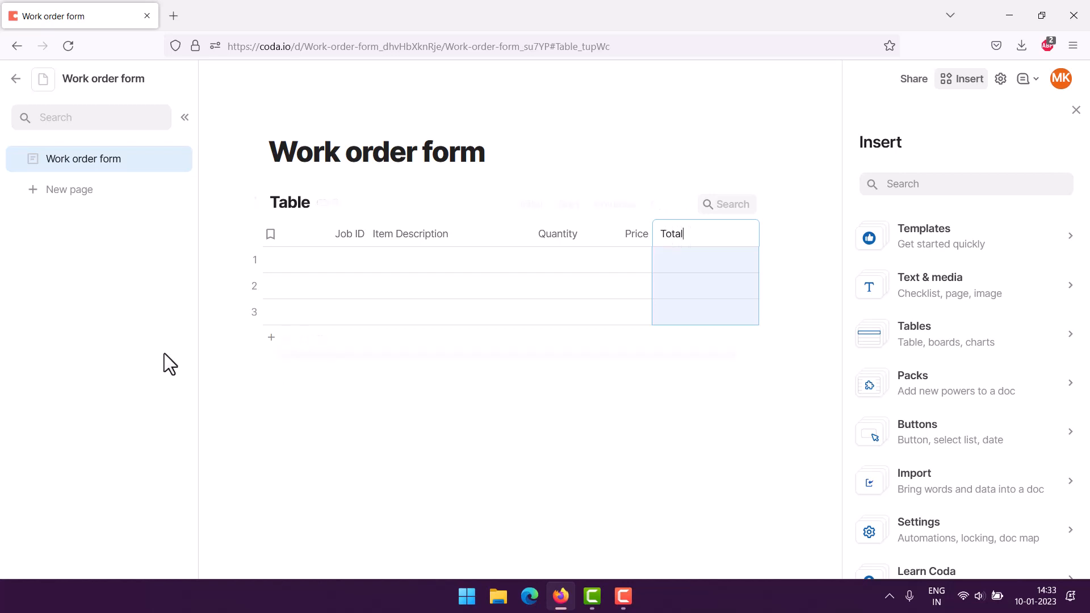
{"action": "left_click", "coordinate": [411, 412]}
Step: Give the Total column the formula Quantity * Price
{"action": "left_click", "coordinate": [746, 235]}
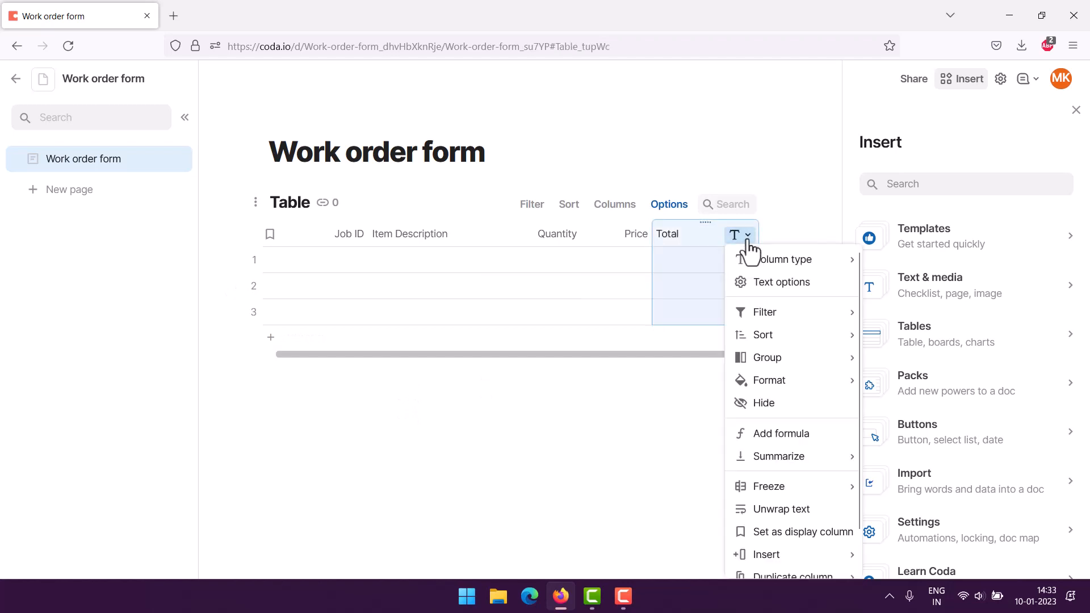
{"action": "scroll", "coordinate": [789, 463], "scroll_direction": "down", "scroll_amount": 1}
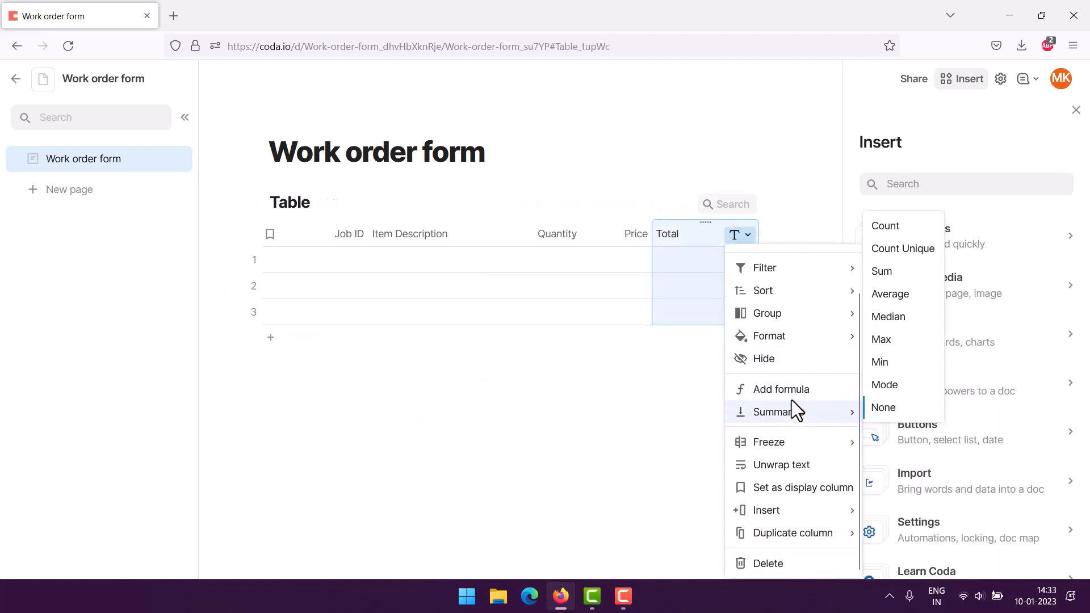
{"action": "left_click", "coordinate": [783, 392]}
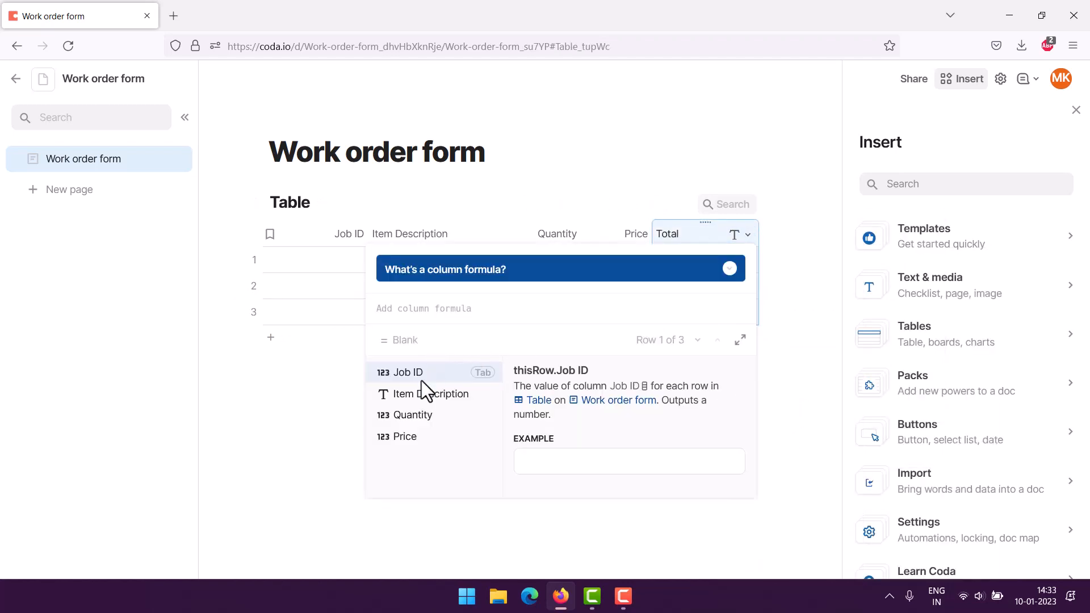
{"action": "left_click", "coordinate": [407, 415]}
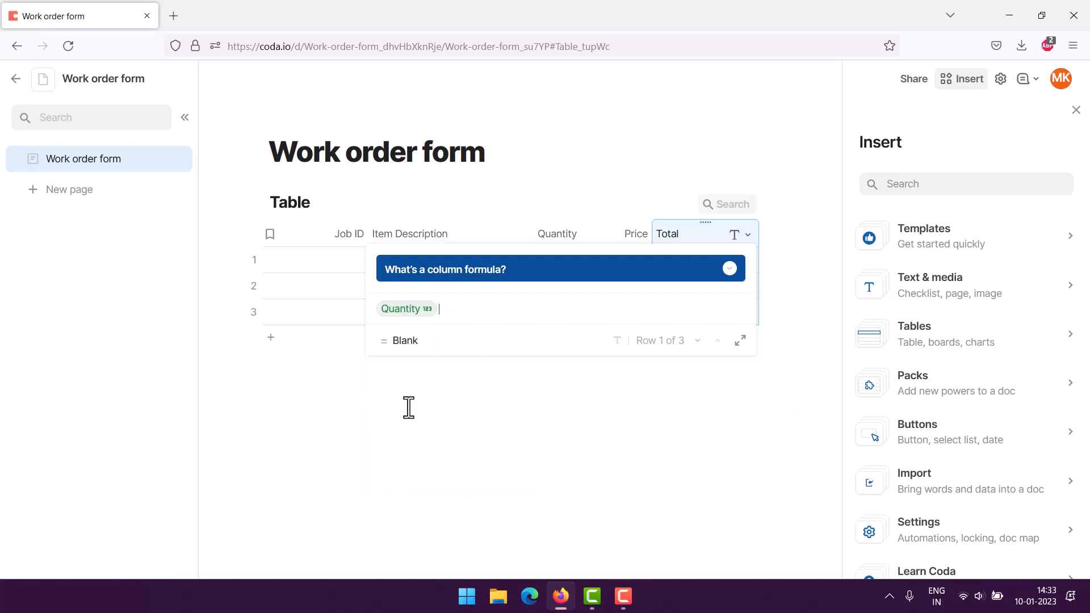
{"action": "type", "text": "*"}
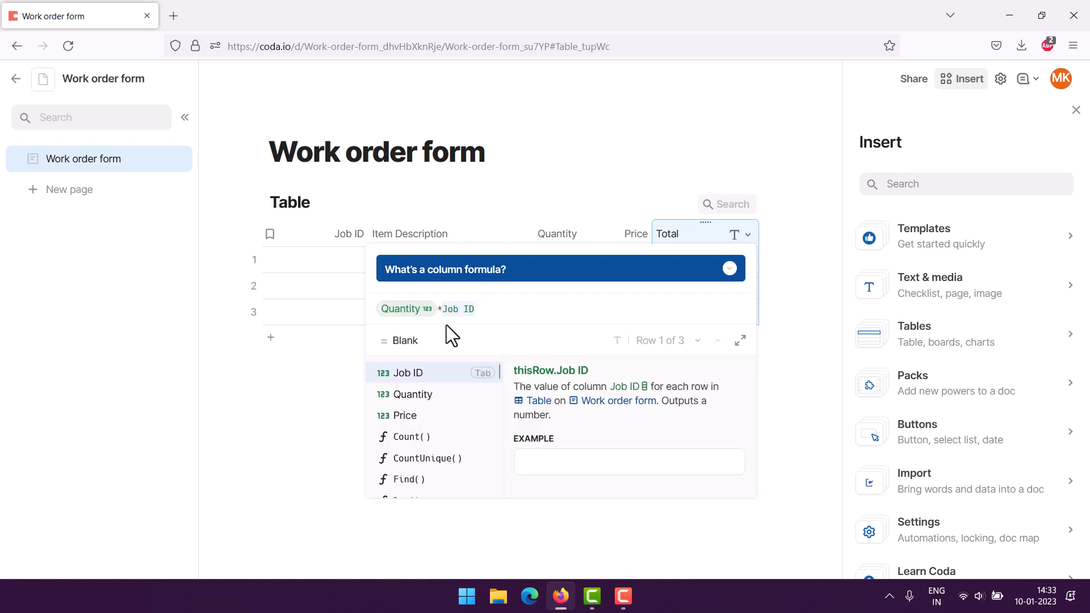
{"action": "left_click", "coordinate": [397, 414]}
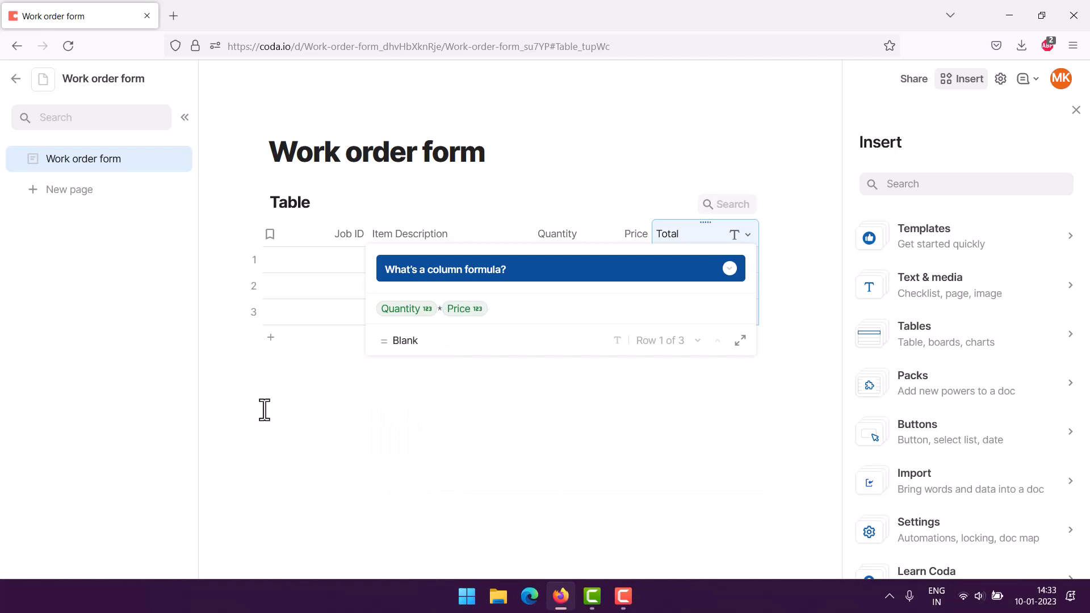
{"action": "key", "text": "Return"}
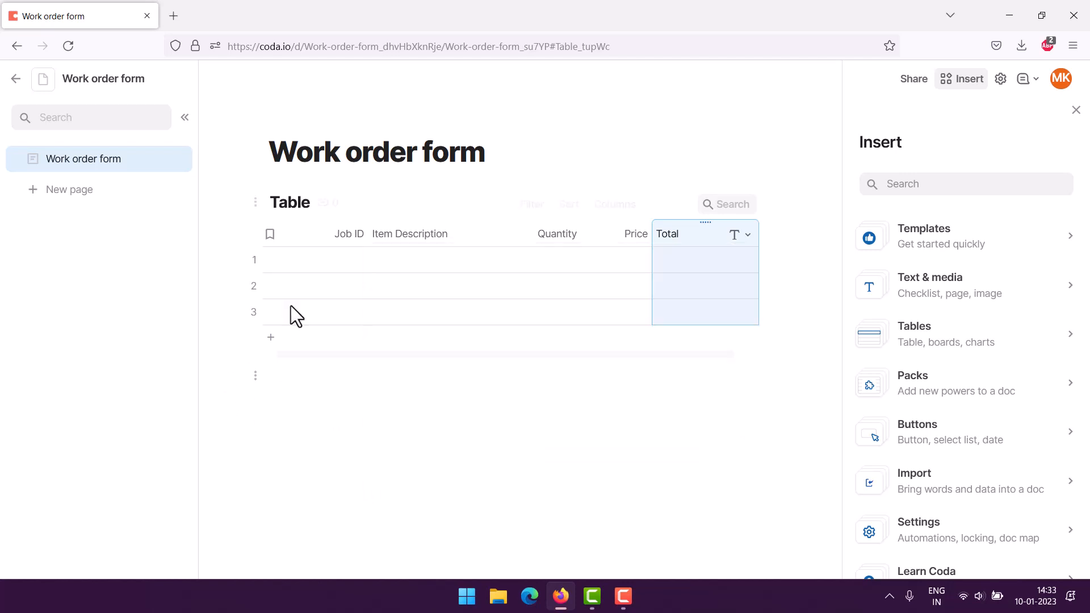
Step: Narrow the Job ID column and enter 120 as the first row's Job ID
{"action": "left_click_drag", "start_coordinate": [365, 234], "coordinate": [326, 233]}
{"action": "double_click", "coordinate": [302, 261]}
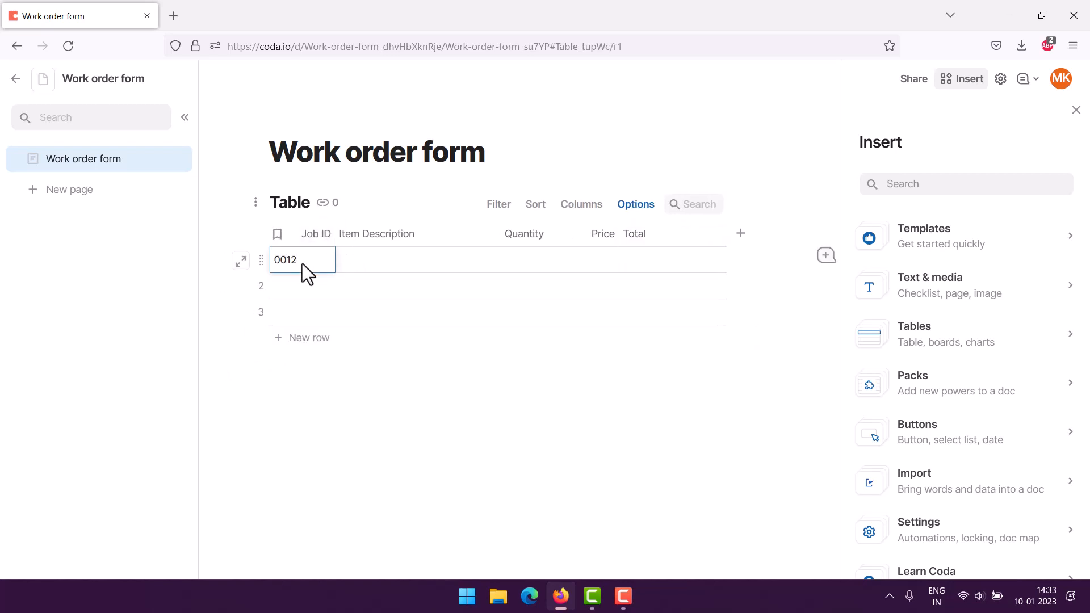
{"action": "key", "text": "Tab"}
Step: Fill the first row with description Shipment A to B, quantity 12 and price 2.99
{"action": "type", "text": "Shipm"}
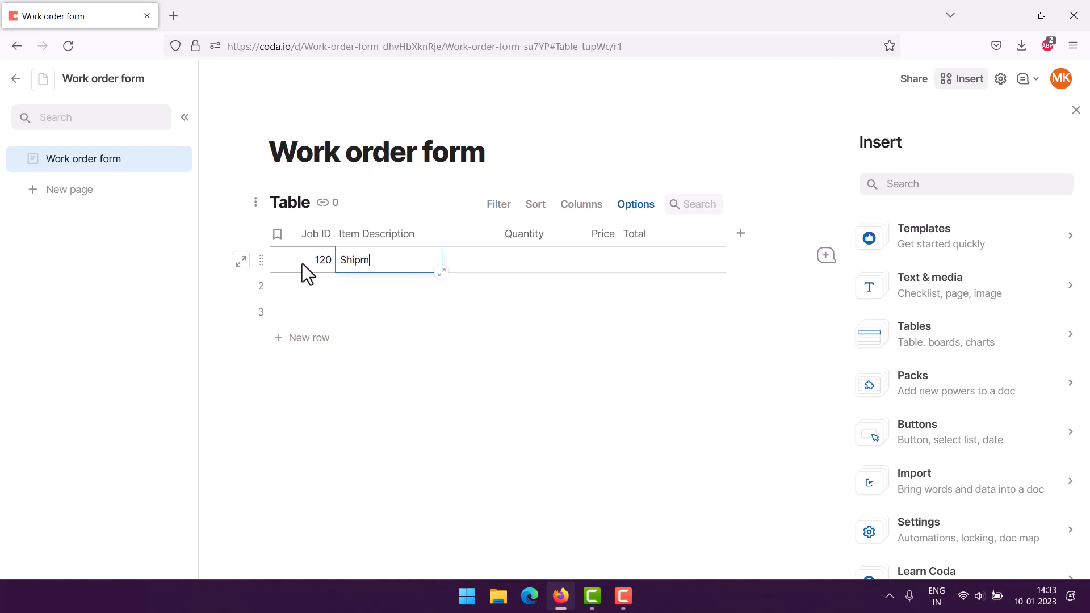
{"action": "type", "text": "ent A to B"}
{"action": "key", "text": "Tab"}
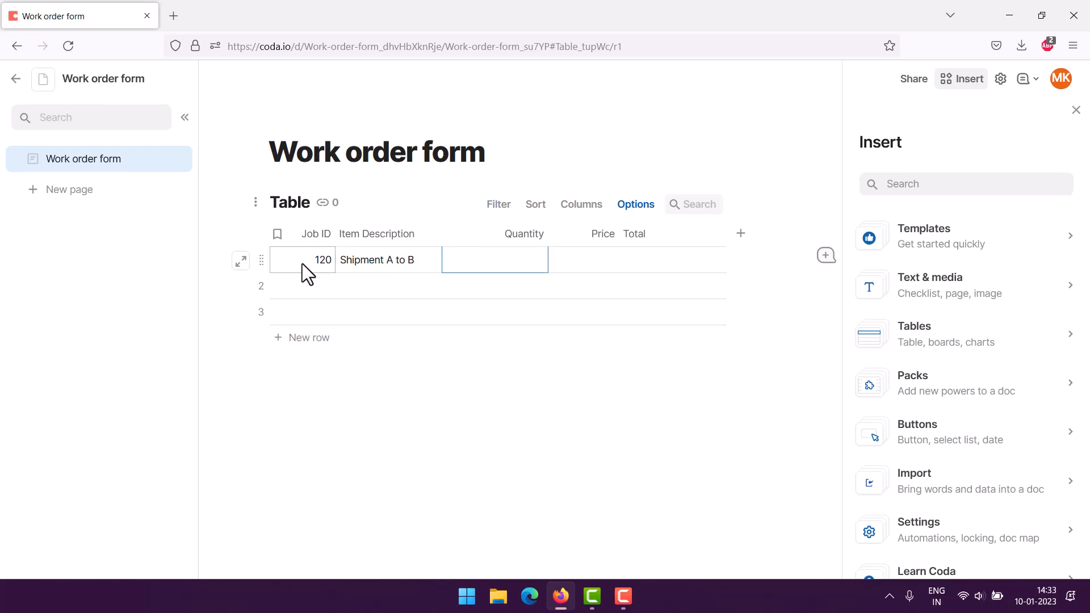
{"action": "type", "text": "12"}
{"action": "key", "text": "Tab"}
{"action": "type", "text": "2.99"}
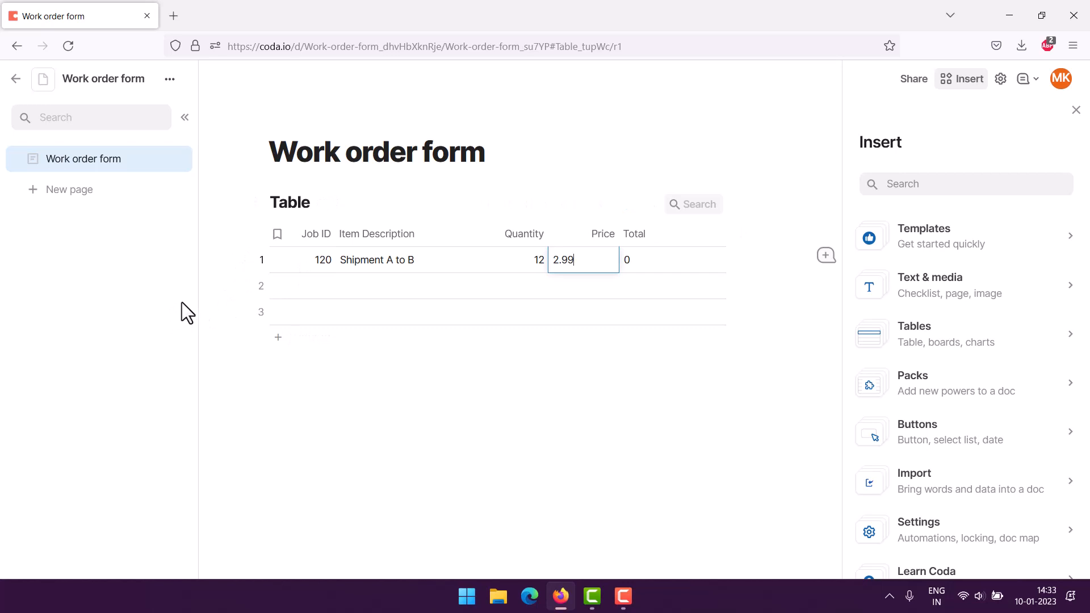
Step: Add a conditional format to the Total column that colours its text and cells green
{"action": "left_click", "coordinate": [207, 345]}
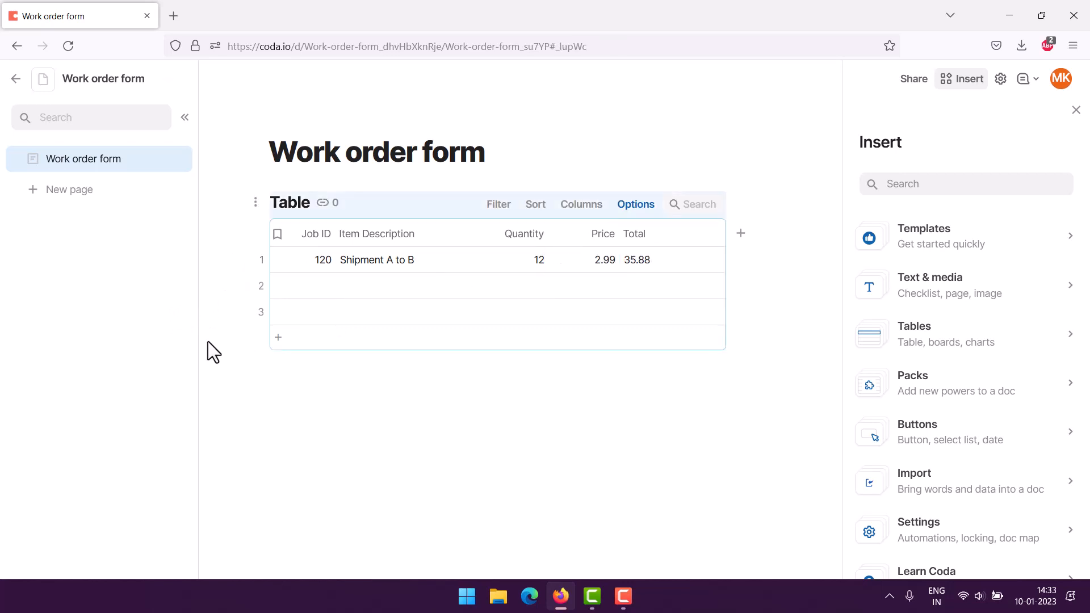
{"action": "left_click", "coordinate": [670, 239]}
{"action": "left_click", "coordinate": [714, 237]}
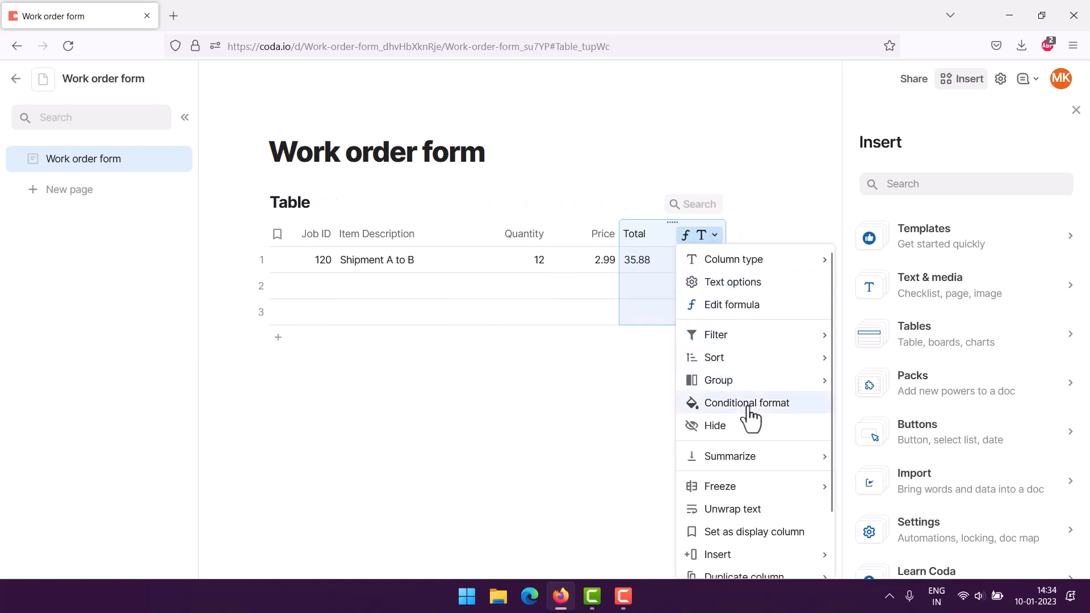
{"action": "left_click", "coordinate": [728, 403]}
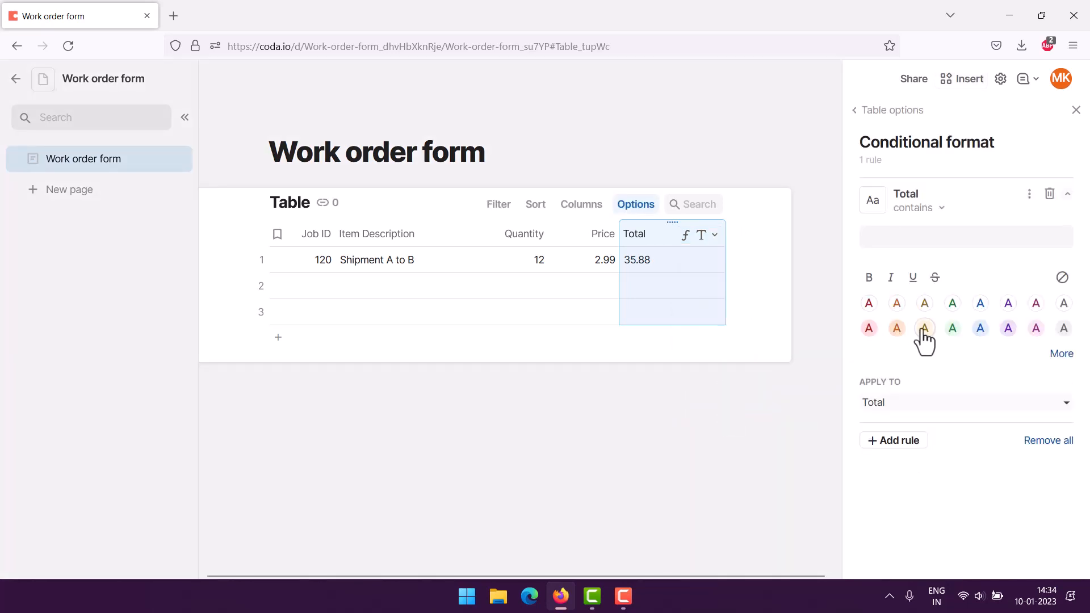
{"action": "left_click", "coordinate": [869, 329]}
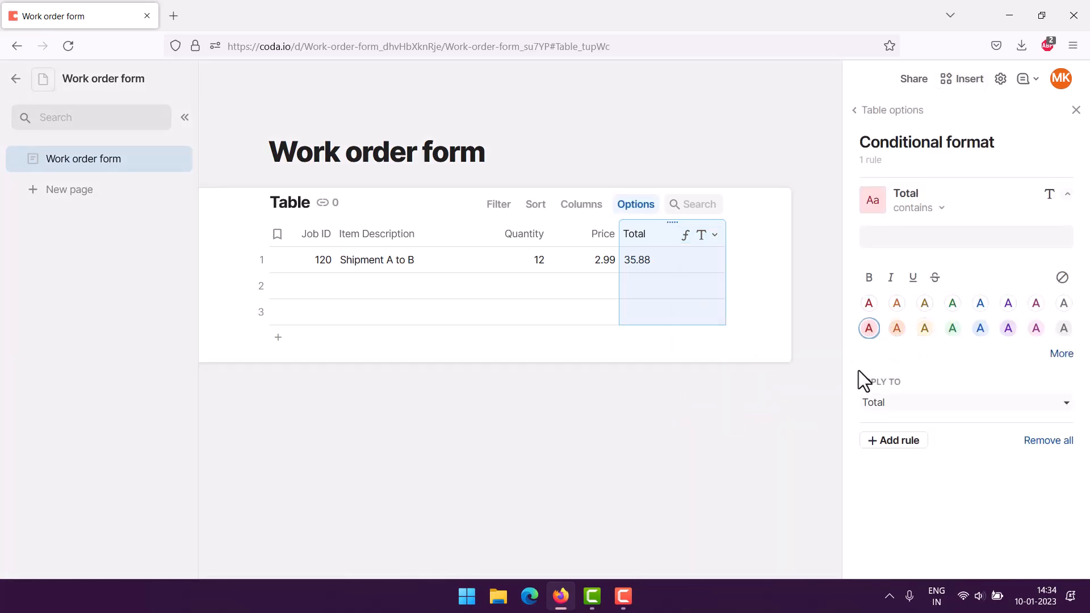
{"action": "left_click", "coordinate": [954, 330]}
{"action": "left_click", "coordinate": [241, 441]}
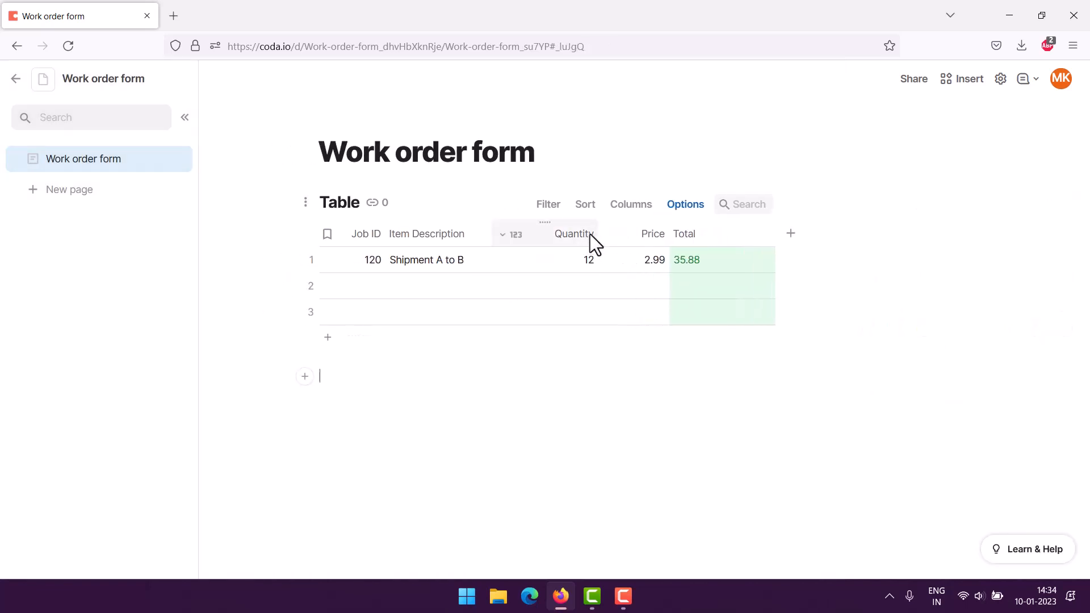
Step: Add a conditional format to the Quantity column using the green colour scale
{"action": "left_click", "coordinate": [508, 235]}
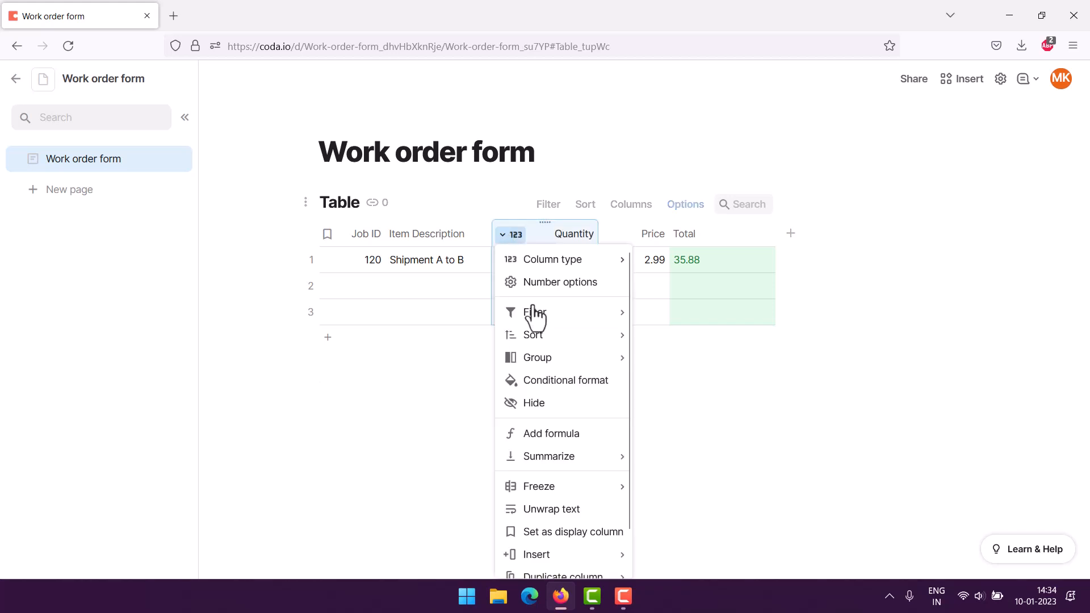
{"action": "left_click", "coordinate": [548, 389]}
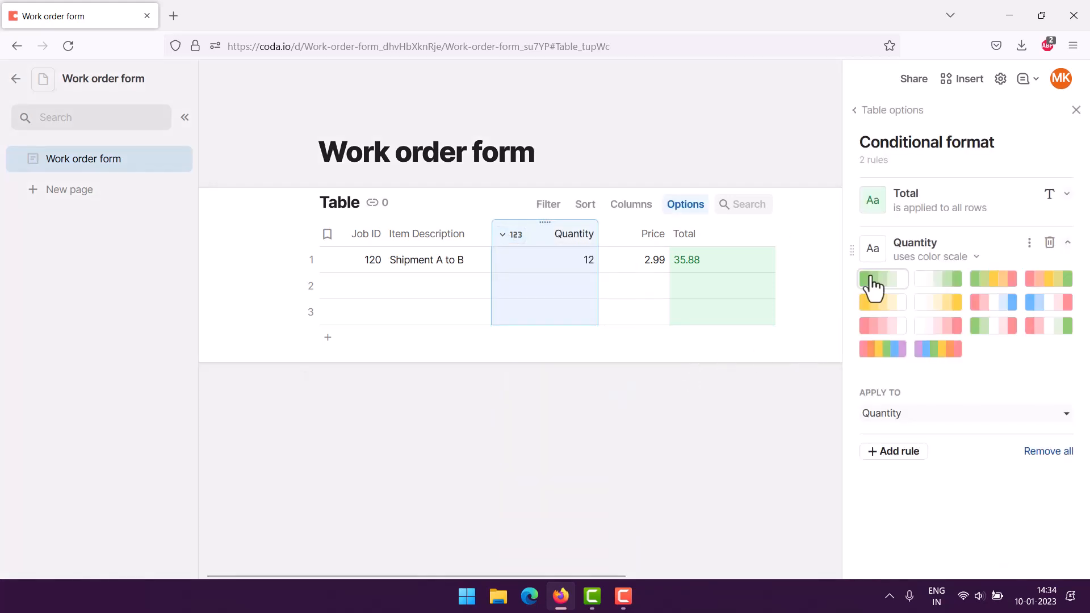
{"action": "left_click", "coordinate": [874, 280]}
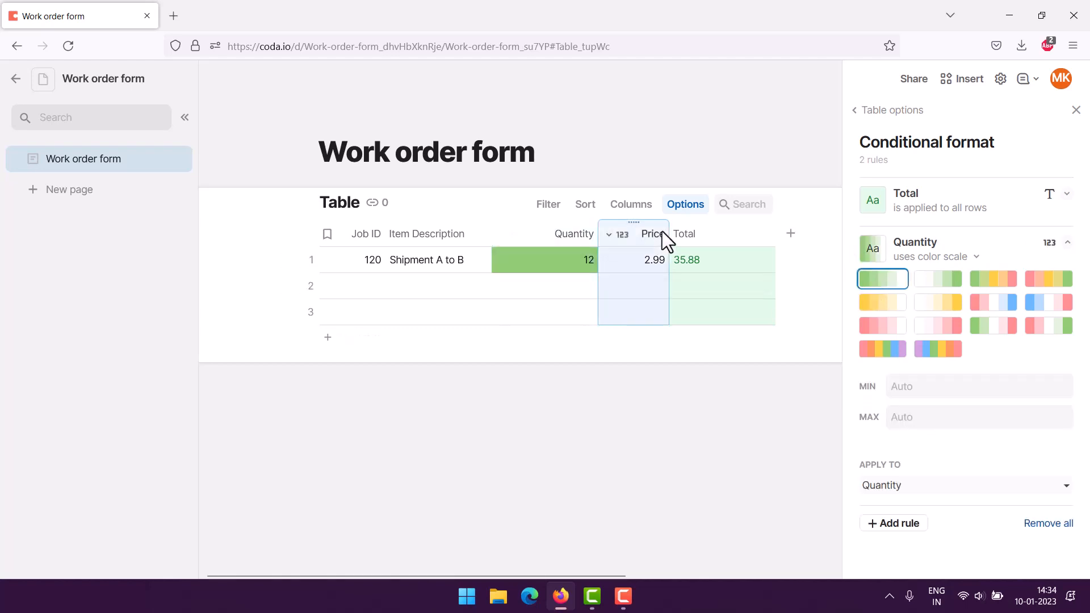
Step: Add a conditional format to the Price column using the yellow colour scale
{"action": "left_click", "coordinate": [617, 235]}
{"action": "left_click", "coordinate": [669, 381]}
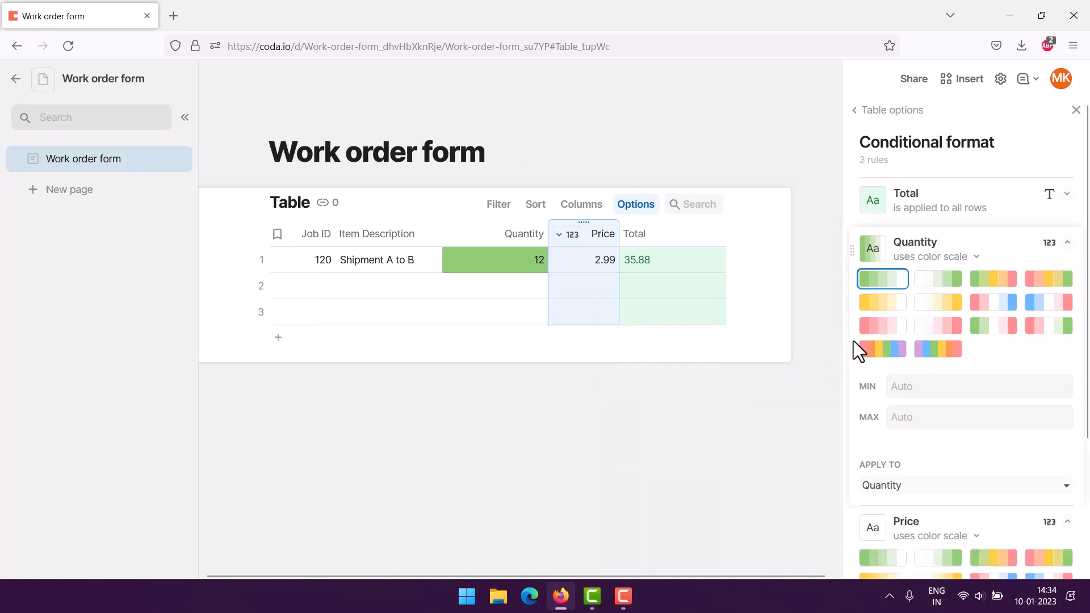
{"action": "left_click", "coordinate": [878, 302]}
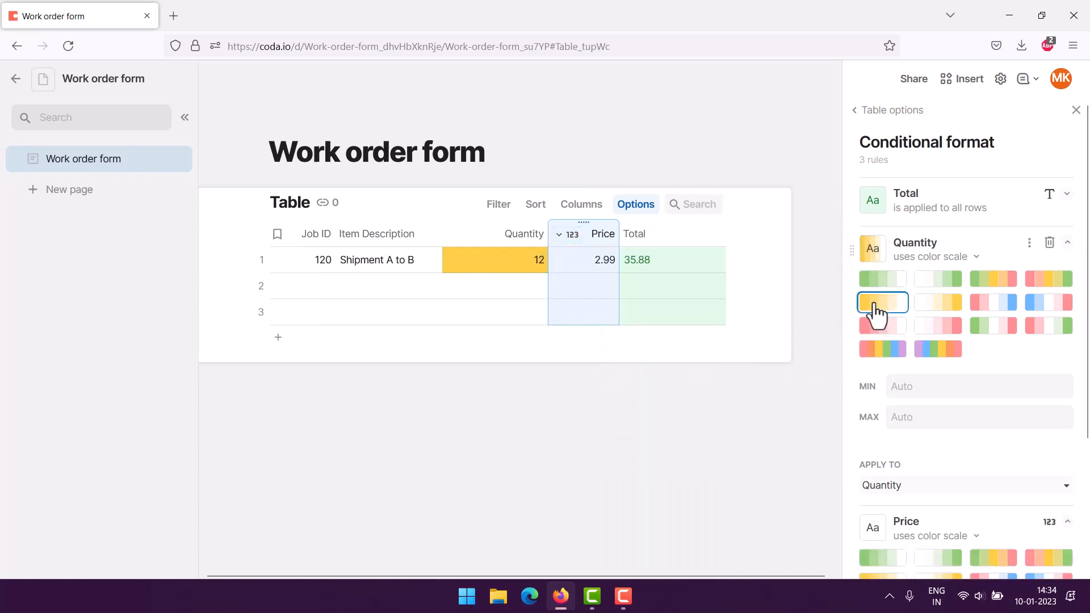
{"action": "left_click", "coordinate": [876, 280]}
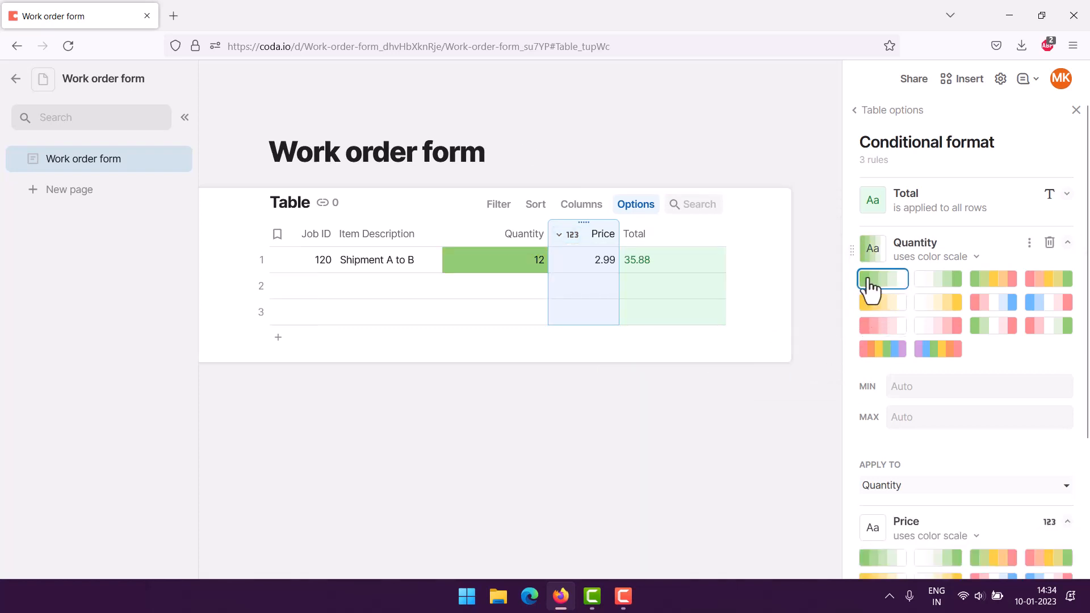
{"action": "scroll", "coordinate": [912, 421], "scroll_direction": "down", "scroll_amount": 3}
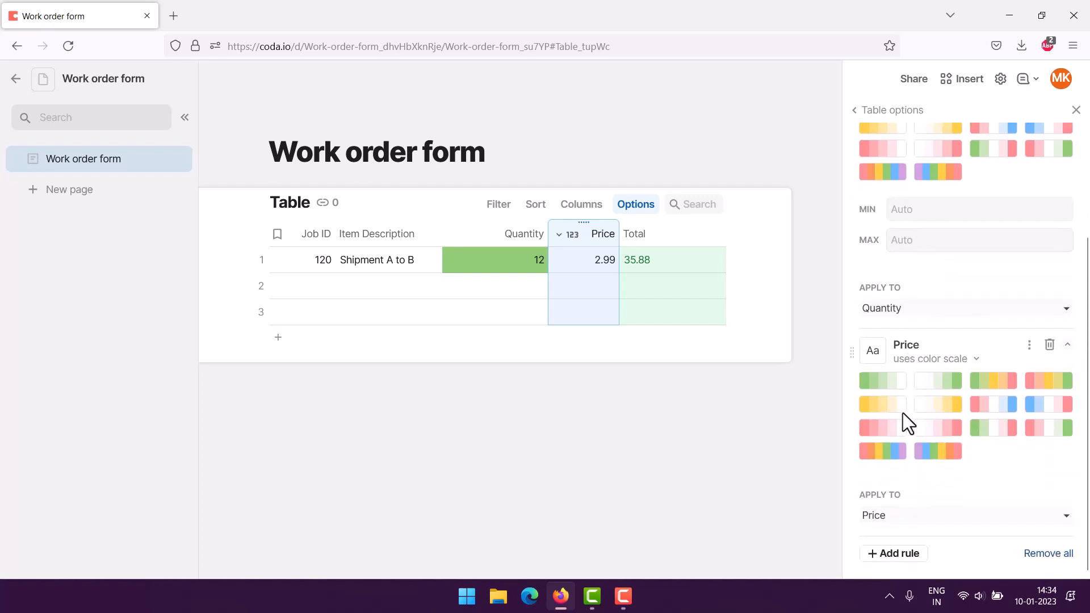
{"action": "left_click", "coordinate": [879, 407]}
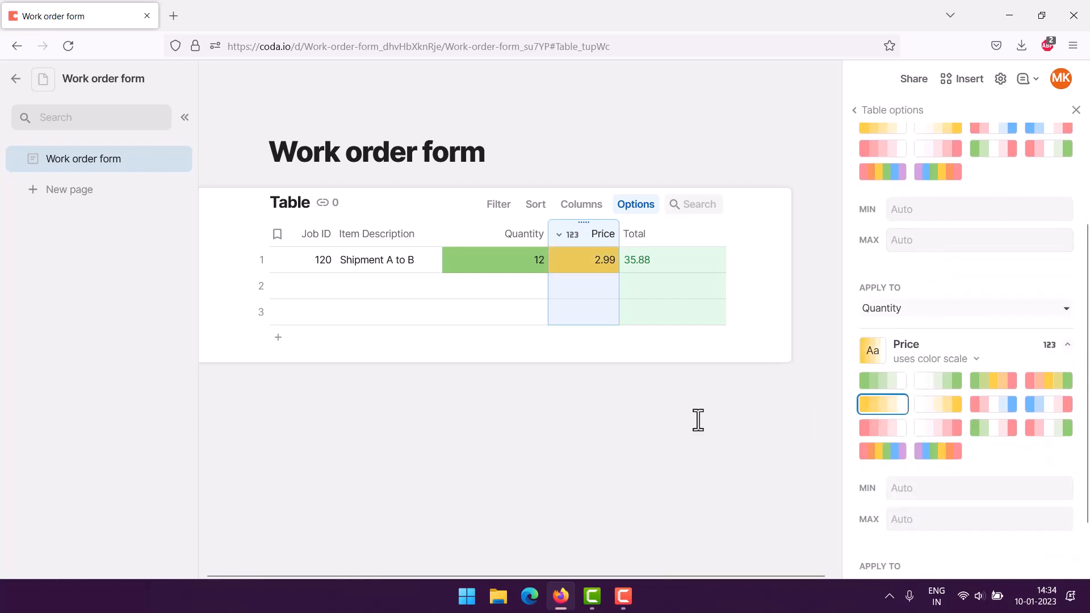
{"action": "left_click", "coordinate": [292, 436]}
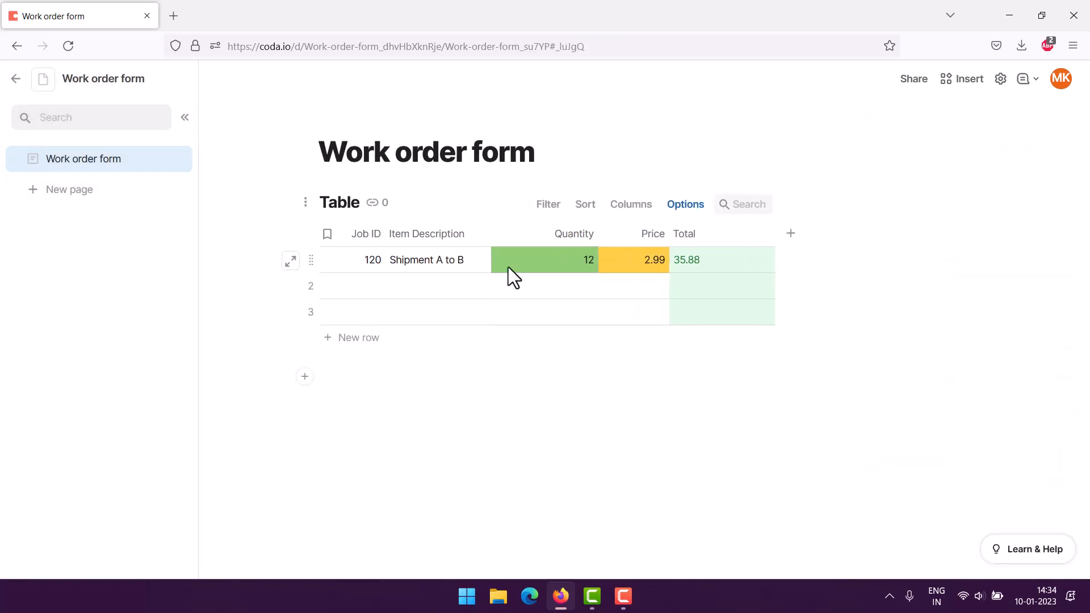
Step: Rename the table to Work order tracker
{"action": "left_click", "coordinate": [355, 263]}
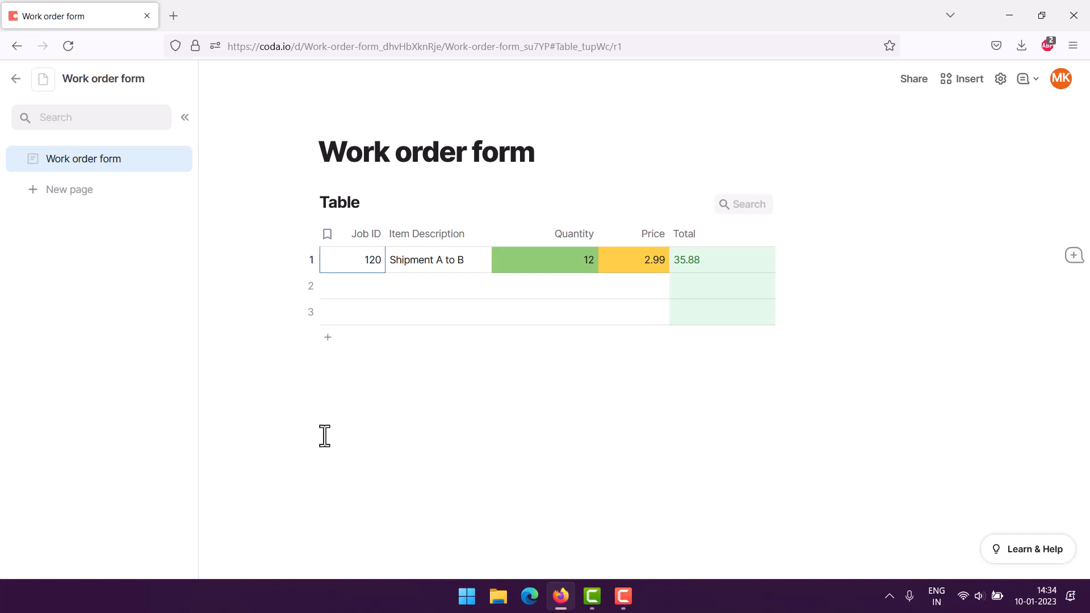
{"action": "left_click", "coordinate": [345, 203]}
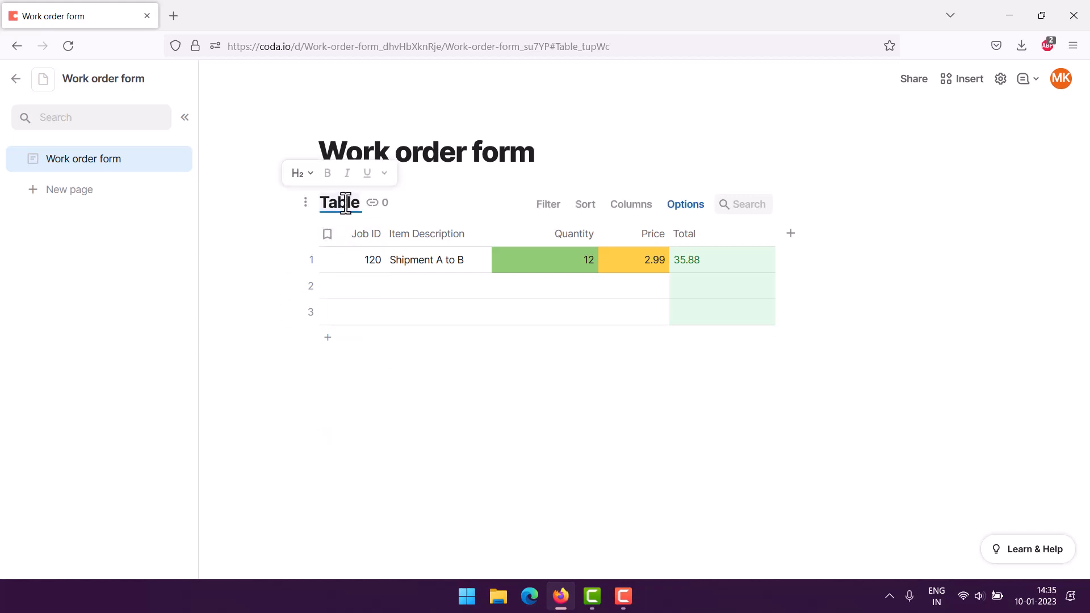
{"action": "type", "text": "Work o"}
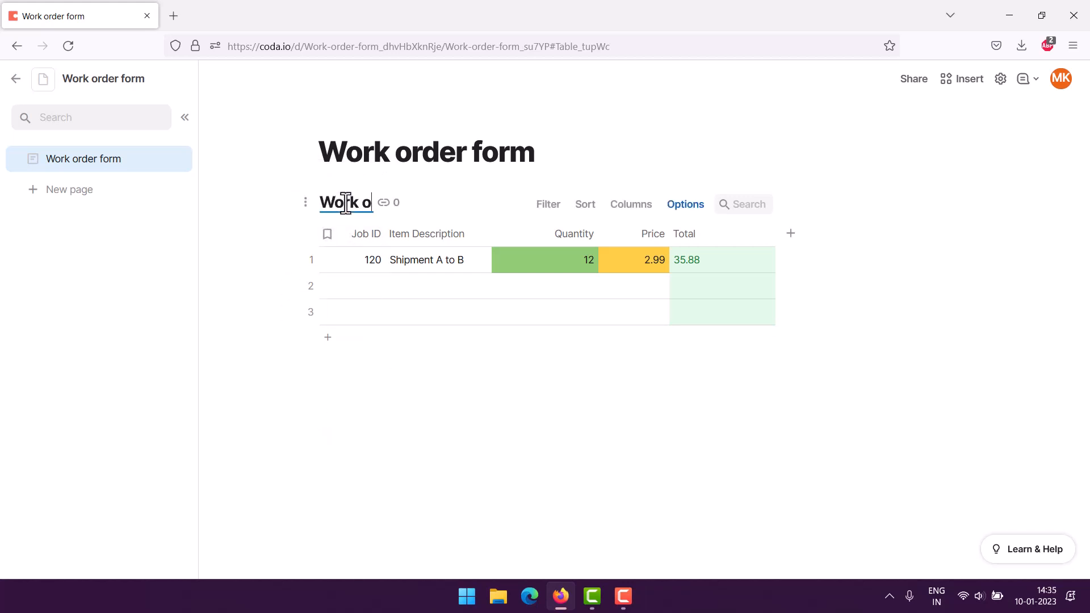
{"action": "type", "text": "rder tracker"}
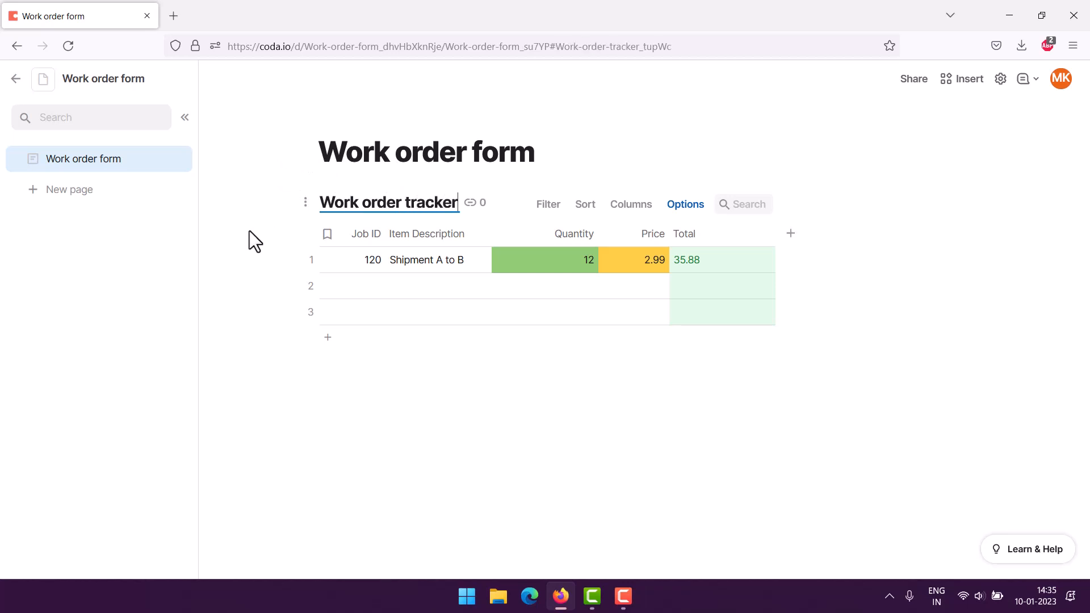
{"action": "left_click", "coordinate": [220, 237]}
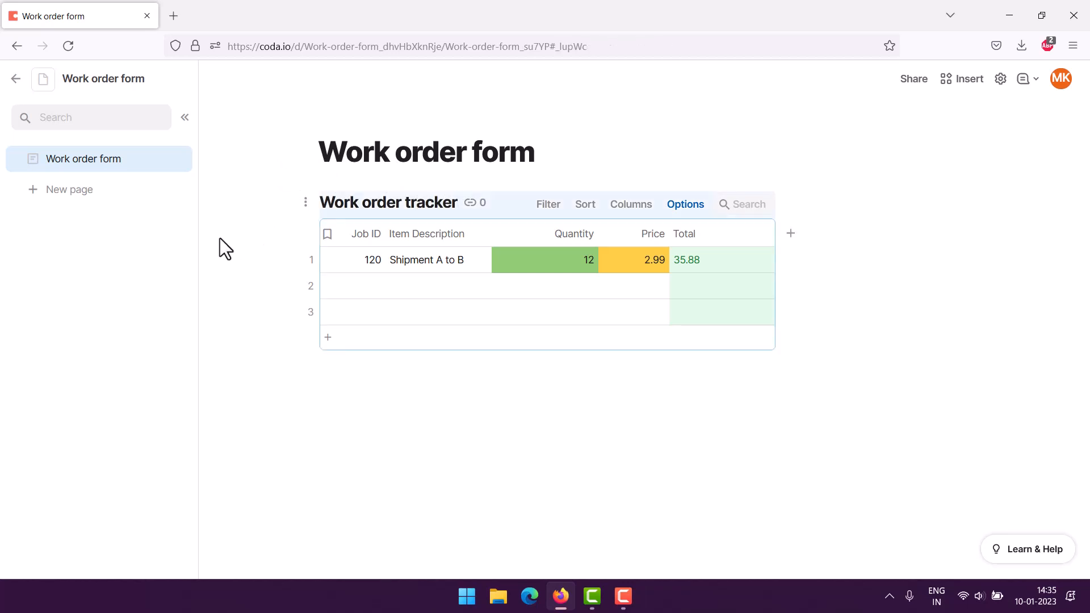